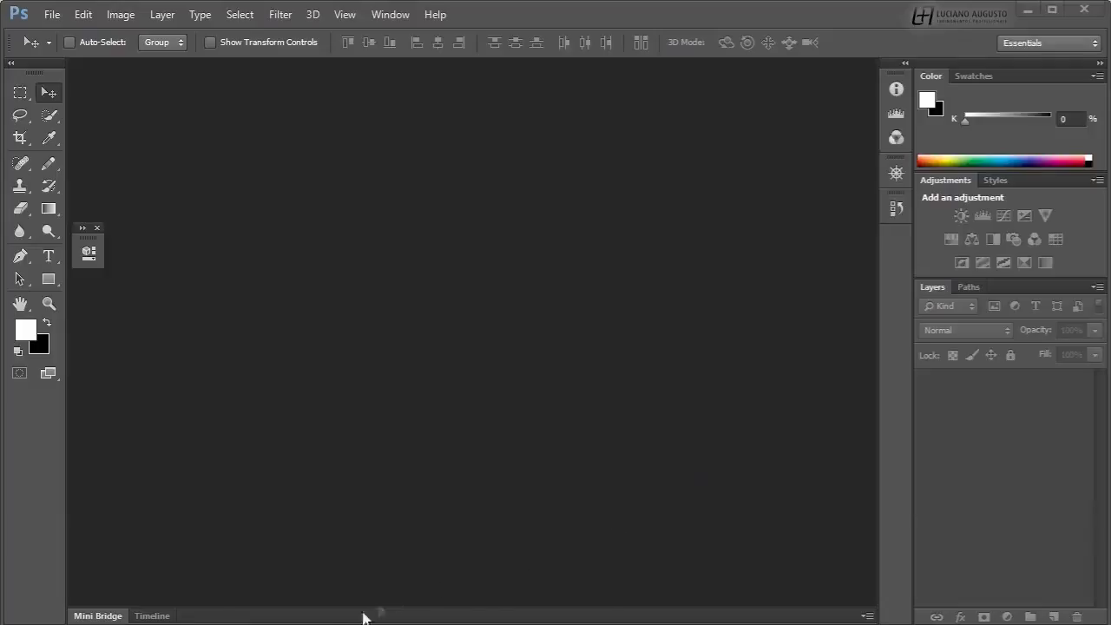
# Open _MG_4745.CR2 from the Imagens folder in Camera Raw
pyautogui.click(98, 616)
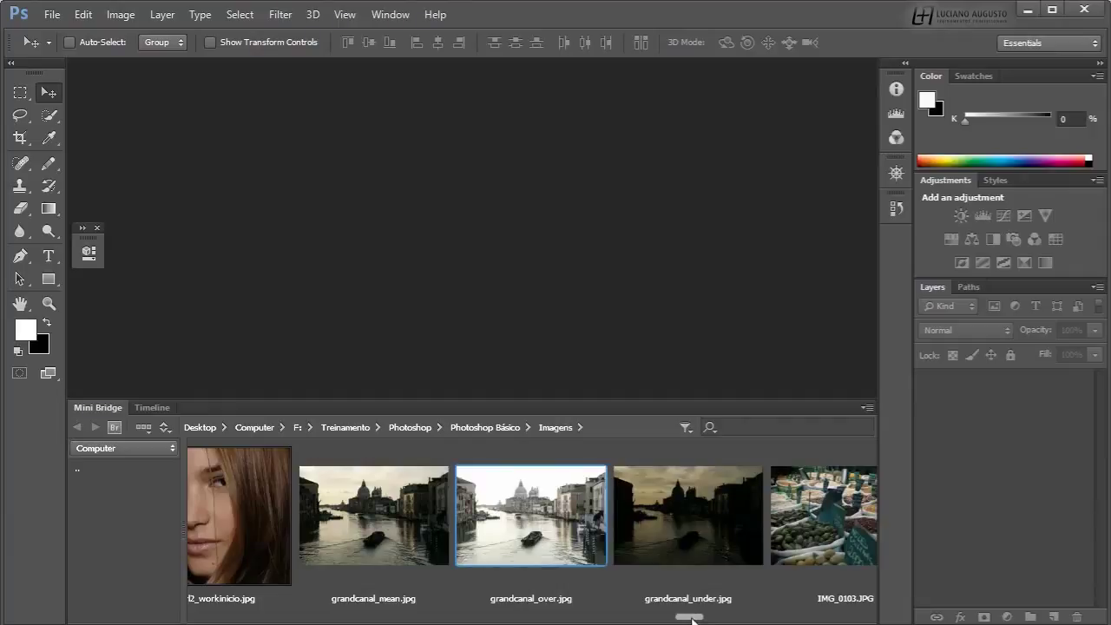
pyautogui.moveTo(692, 620); pyautogui.dragTo(487, 616)
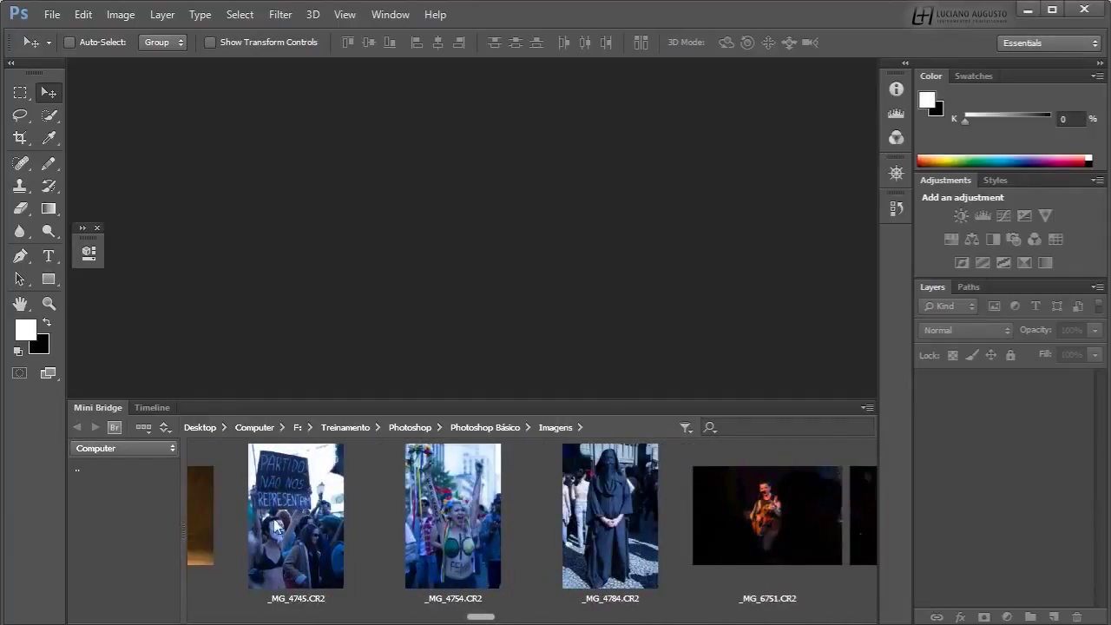
pyautogui.moveTo(276, 525); pyautogui.dragTo(383, 254)
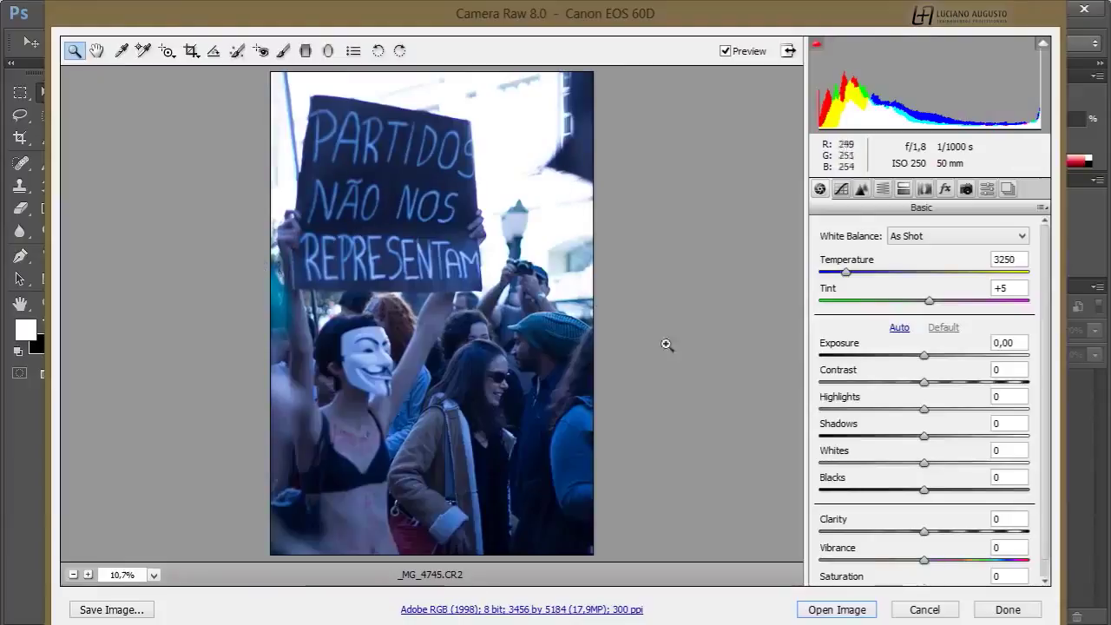
# Try the Auto white balance on the raw photo and return it to As Shot
pyautogui.click(923, 238)
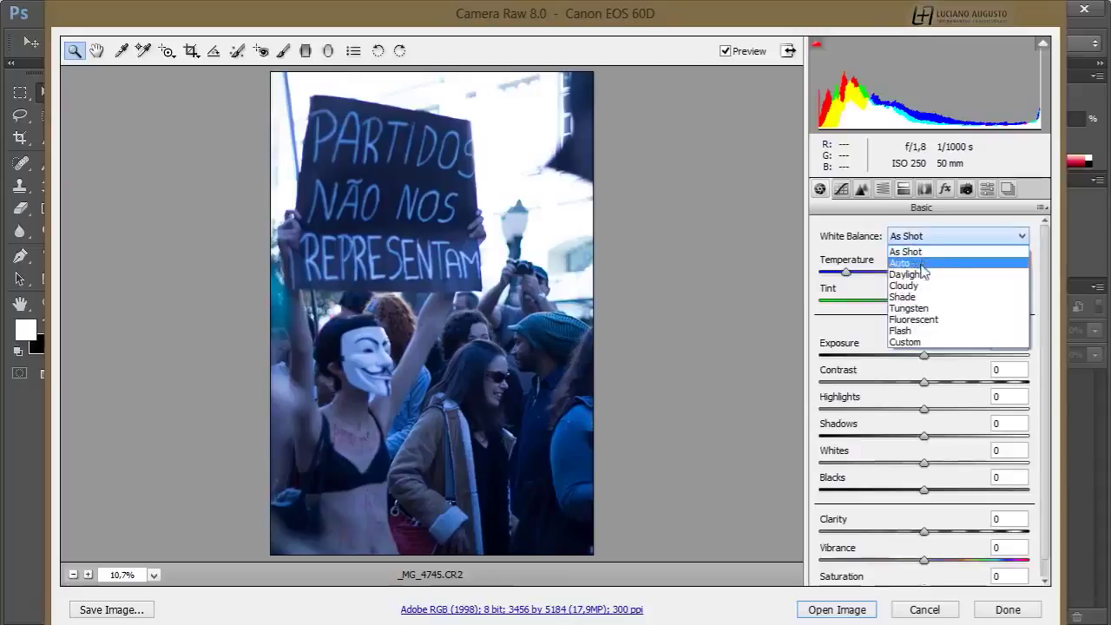
pyautogui.click(903, 256)
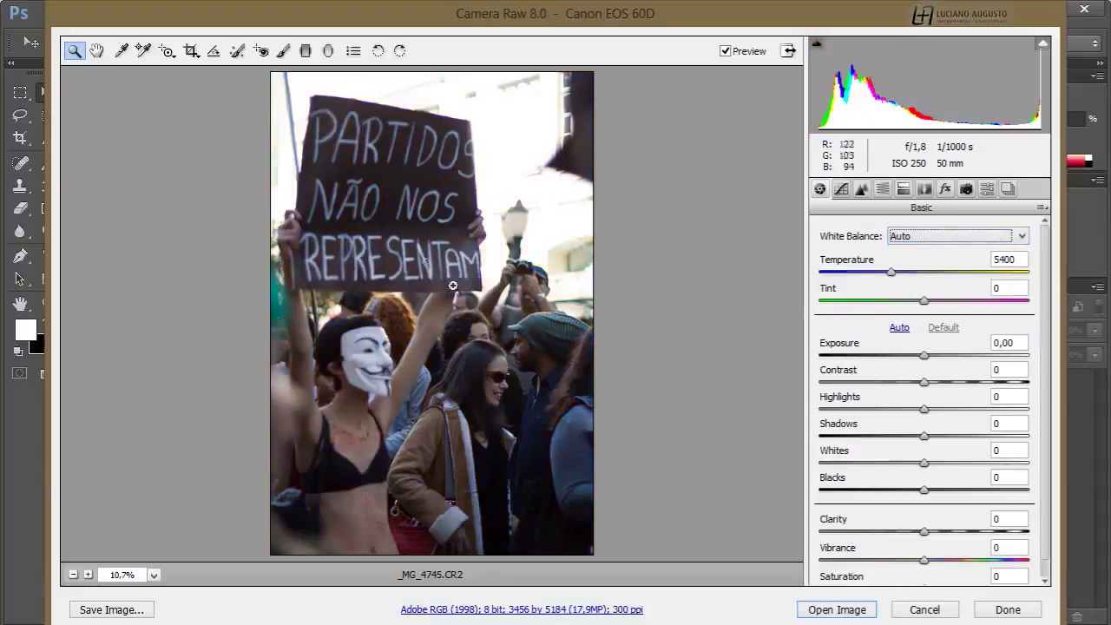
pyautogui.click(930, 238)
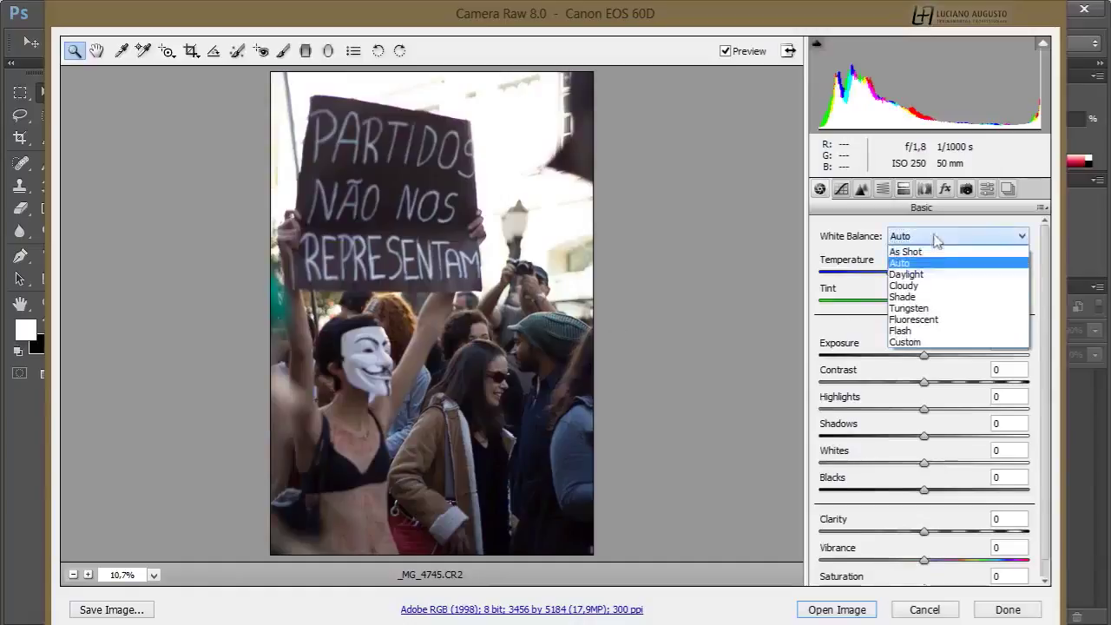
pyautogui.click(919, 253)
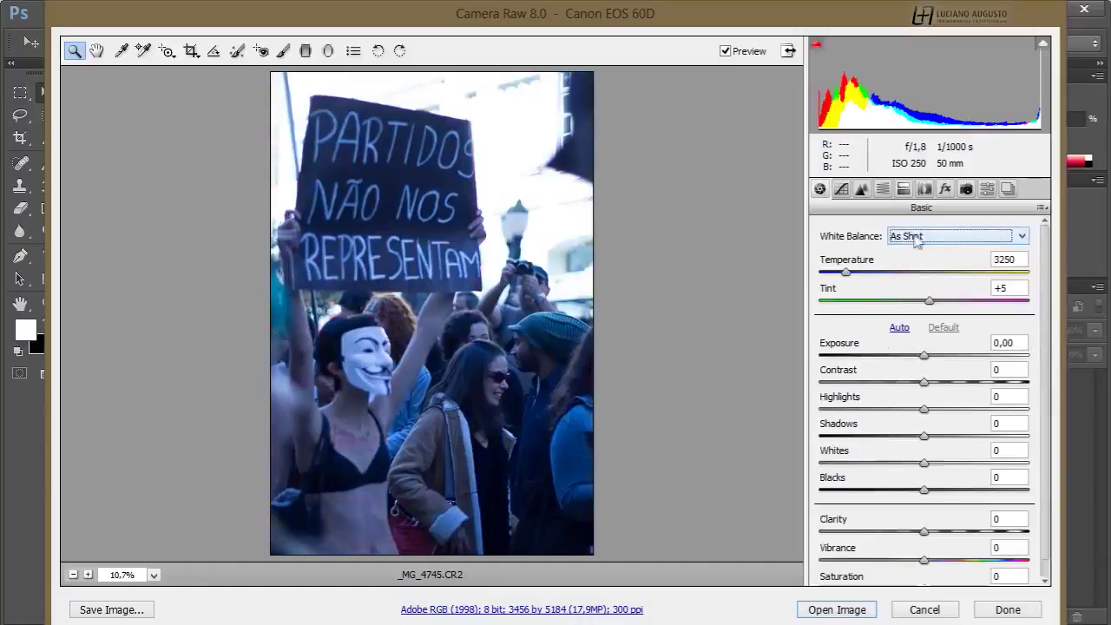
# Open the raw photo as a document, collapse Mini Bridge and fit the image to the window
pyautogui.click(837, 610)
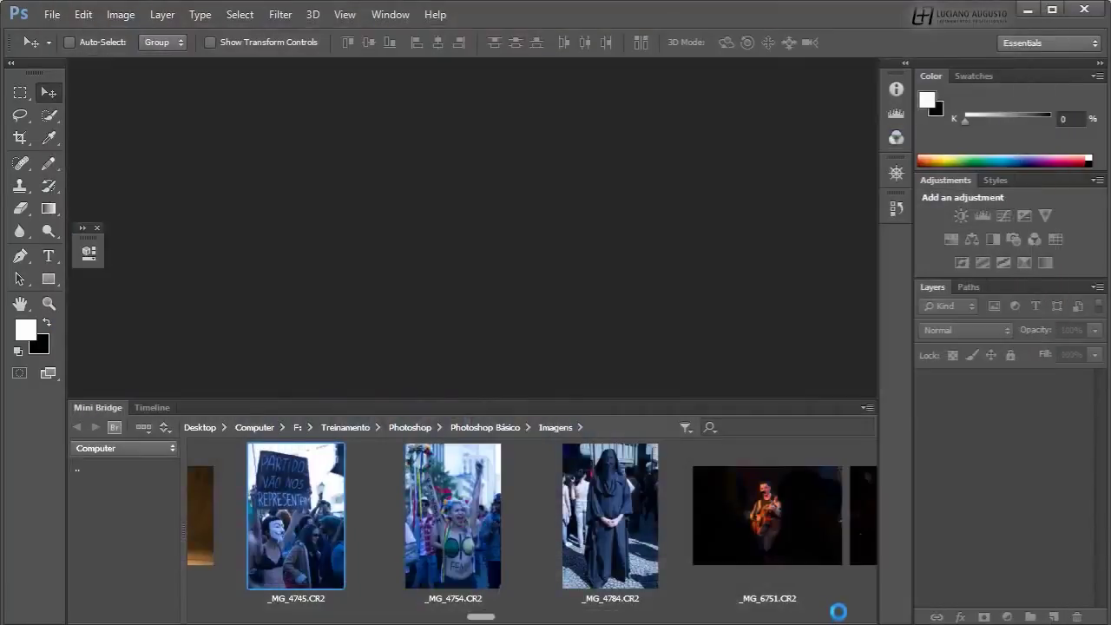
pyautogui.click(566, 318)
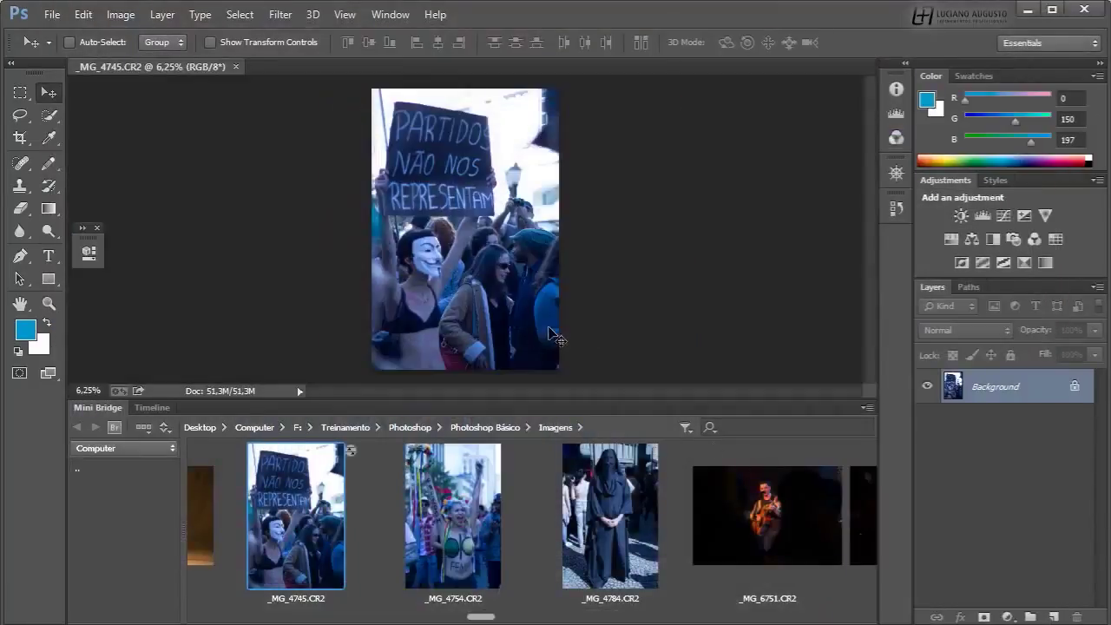
pyautogui.doubleClick(99, 408)
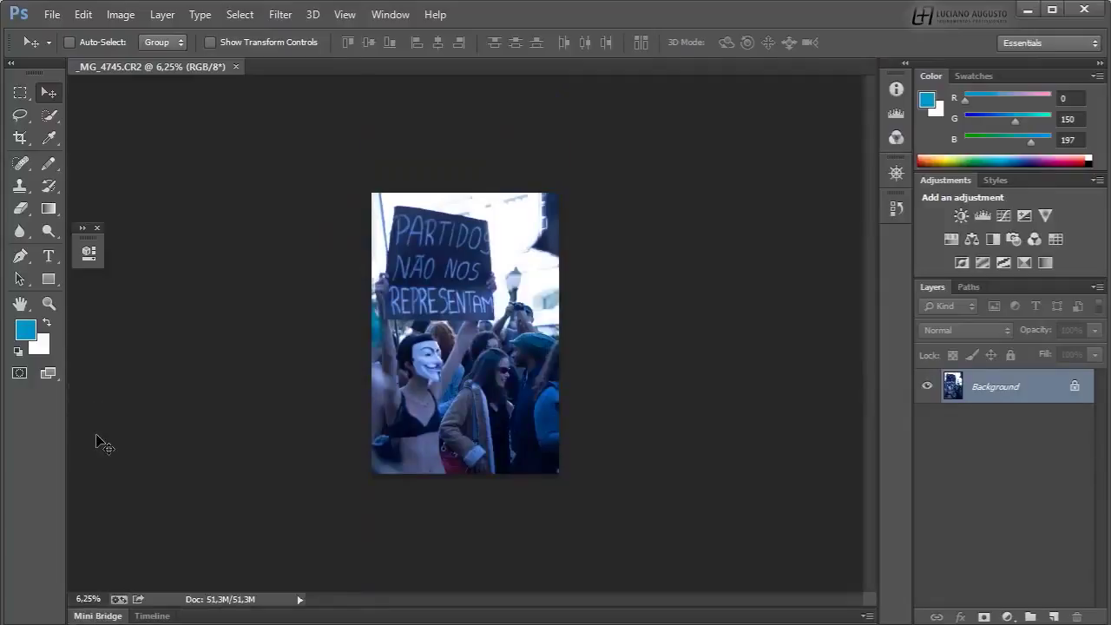
pyautogui.hotkey('ctrl', '0')
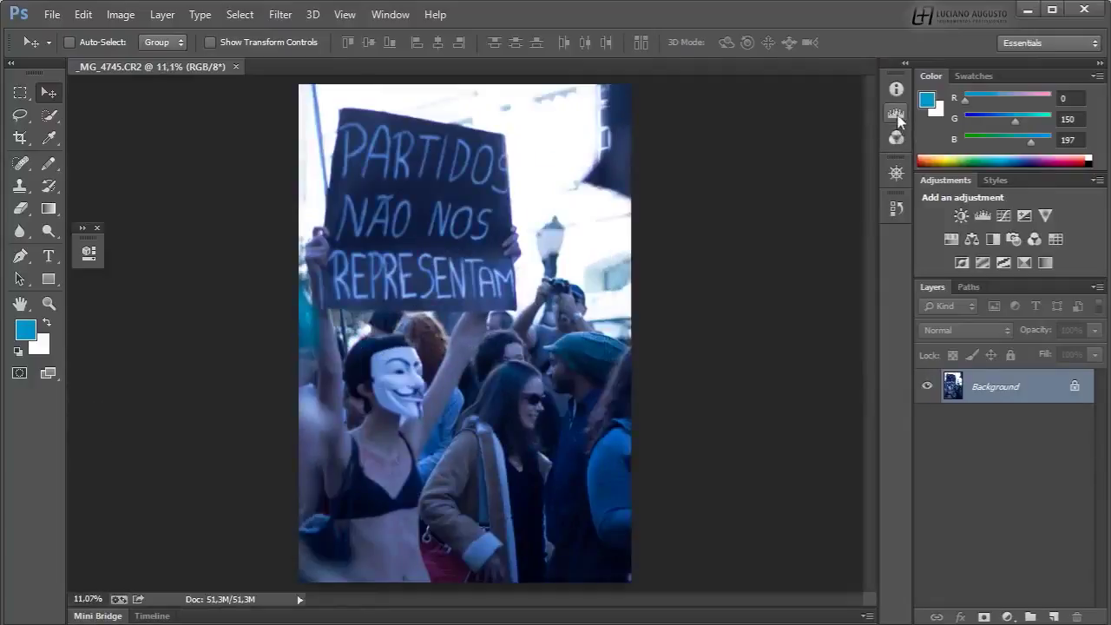
# Add a Curves adjustment layer above the photo and arrange its enlarged settings beside the image with the colour histogram displayed
pyautogui.click(896, 113)
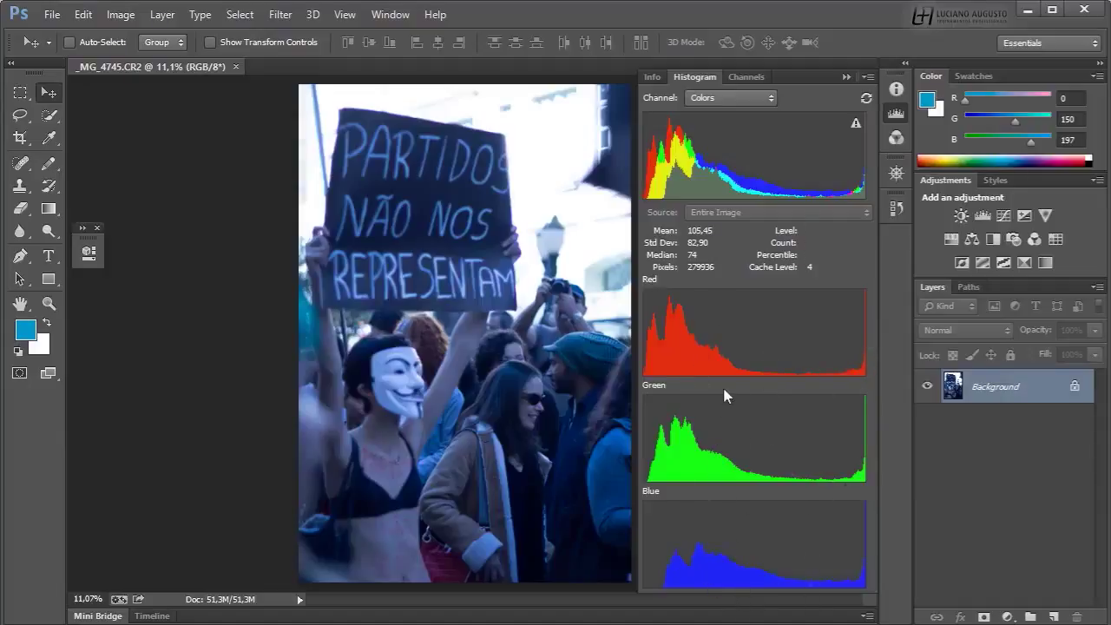
pyautogui.click(895, 113)
pyautogui.click(1007, 617)
pyautogui.click(981, 342)
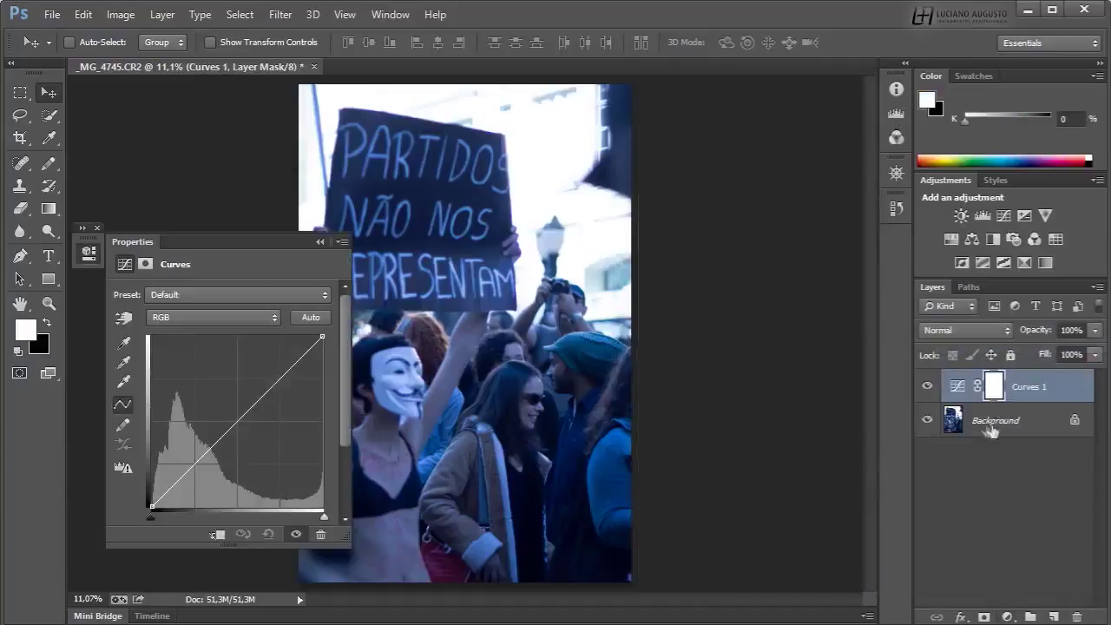
pyautogui.moveTo(142, 247); pyautogui.dragTo(108, 201)
pyautogui.click(897, 114)
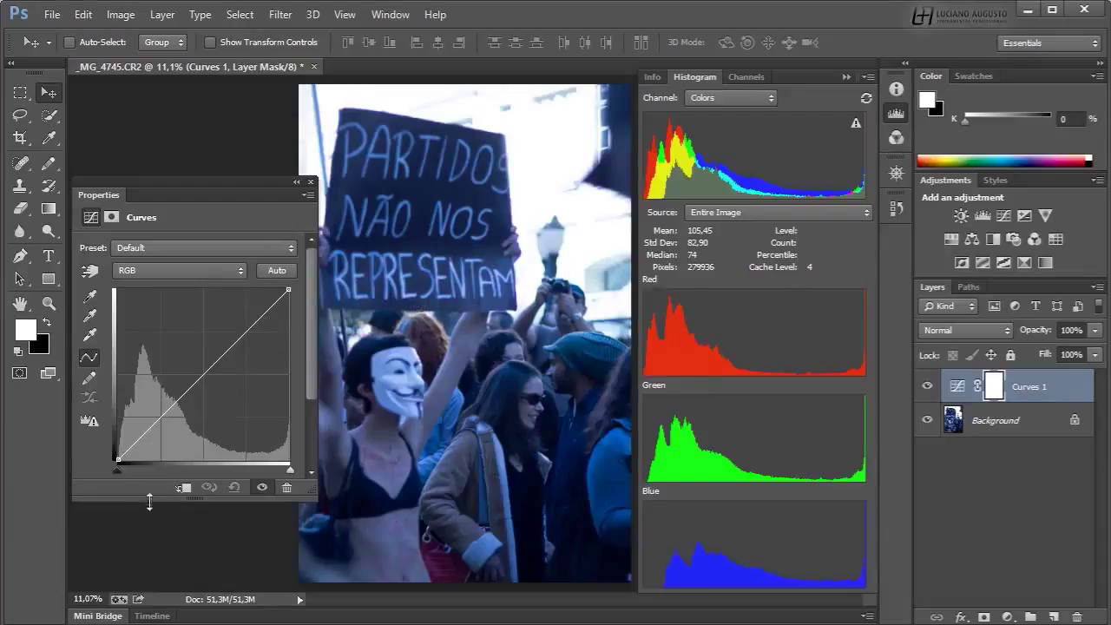
pyautogui.moveTo(149, 501); pyautogui.dragTo(149, 550)
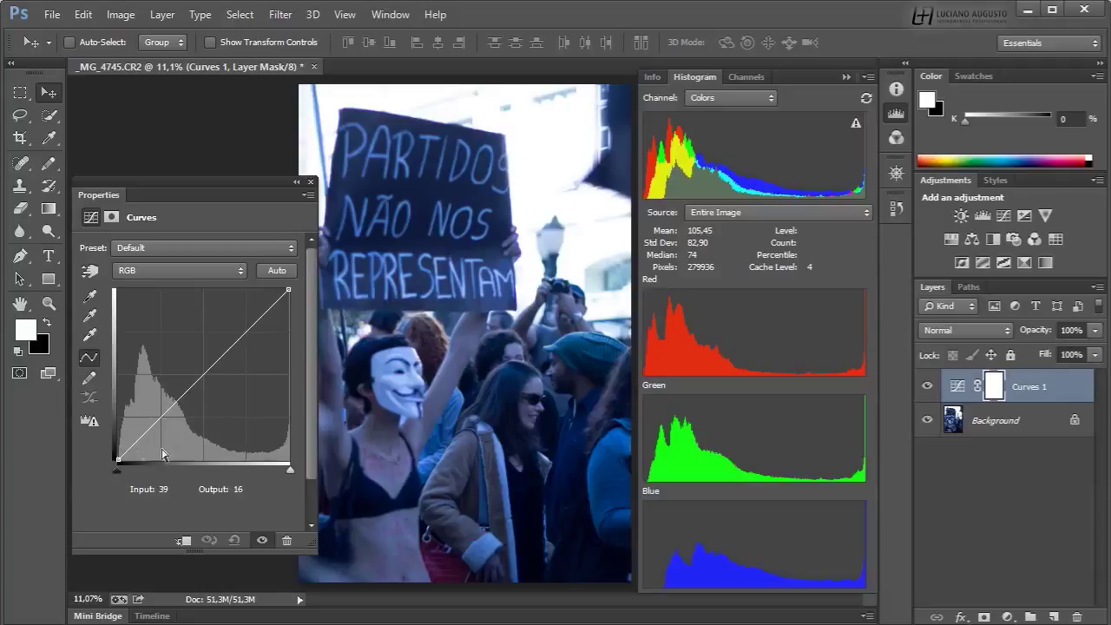
# Try a white point of 236 and a black point of 22 on the RGB curve, and reset both ends
pyautogui.moveTo(291, 469); pyautogui.dragTo(277, 470)
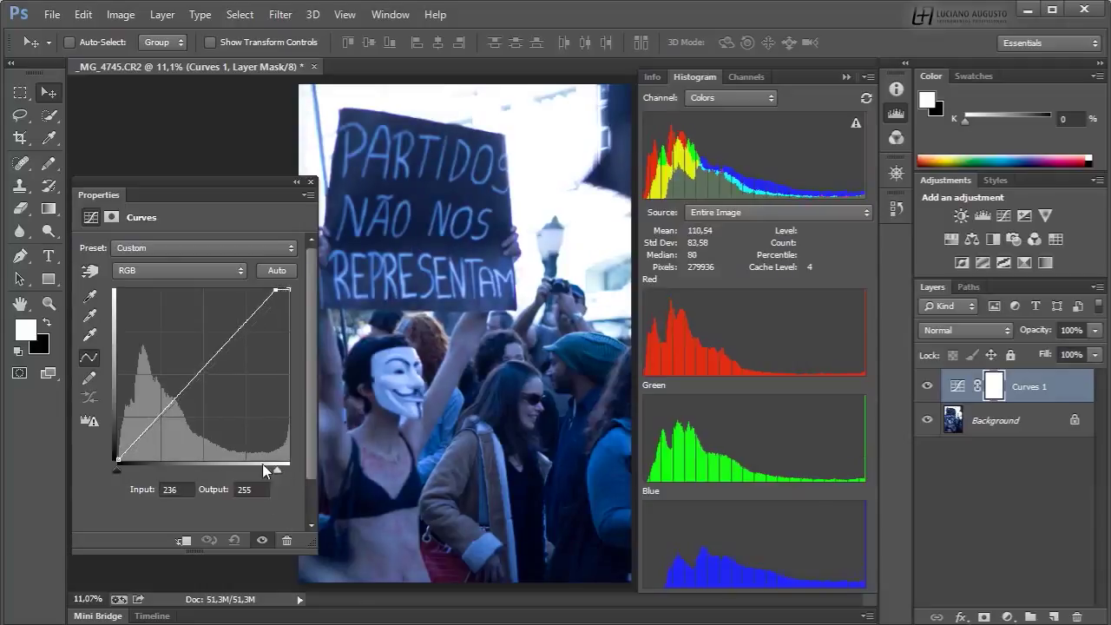
pyautogui.moveTo(119, 470); pyautogui.dragTo(132, 472)
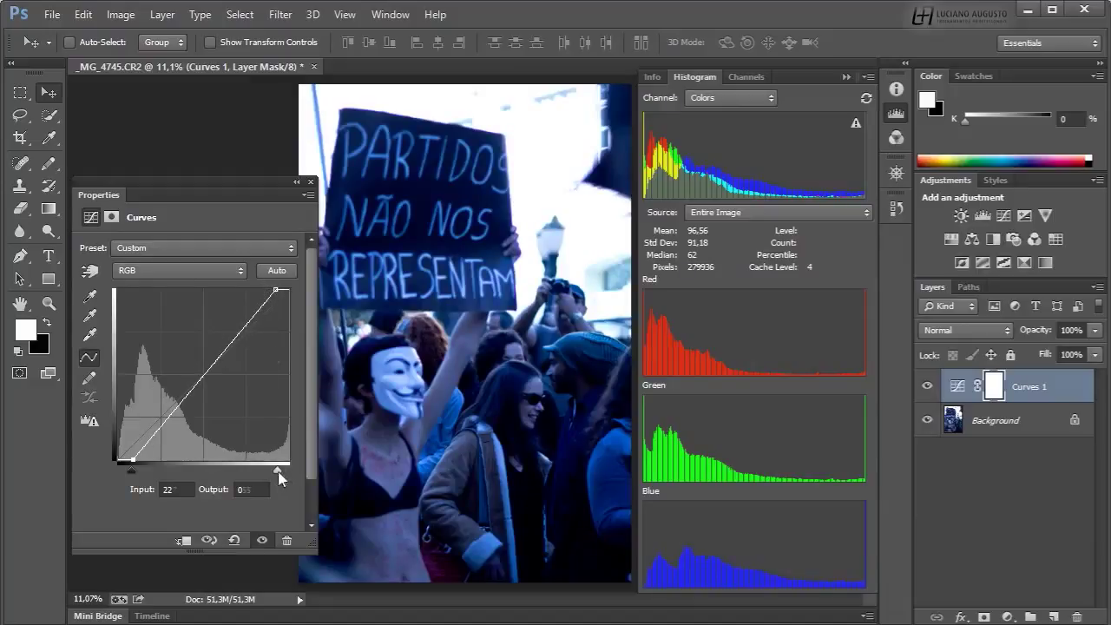
pyautogui.moveTo(279, 471)
pyautogui.mouseDown()
pyautogui.moveTo(289, 472)
pyautogui.moveTo(263, 468)
pyautogui.moveTo(291, 471)
pyautogui.mouseUp()
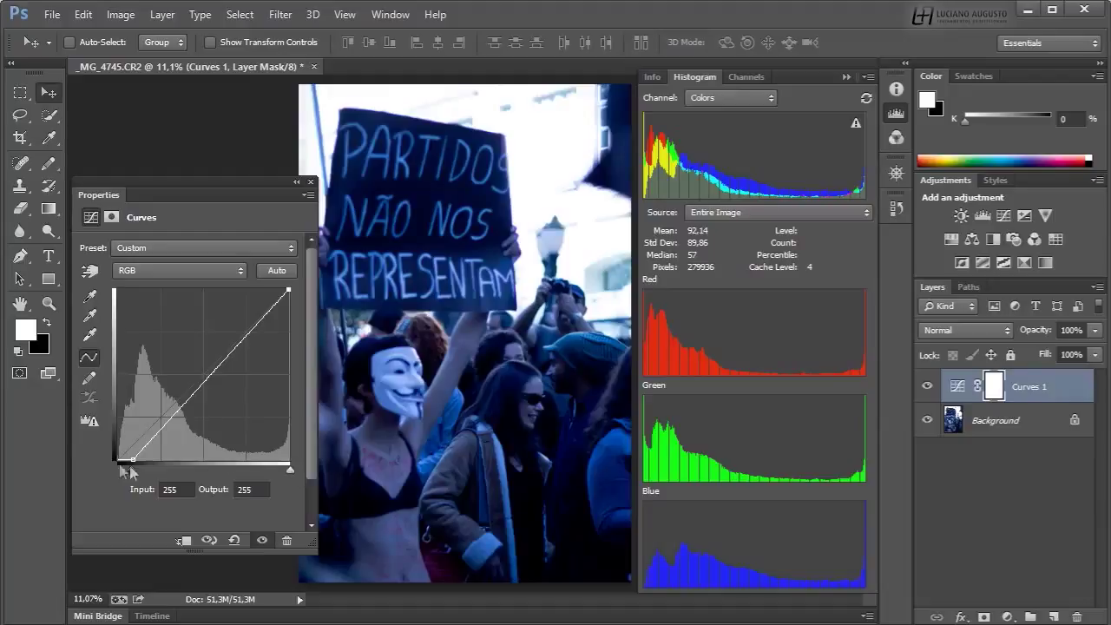
pyautogui.moveTo(134, 473); pyautogui.dragTo(96, 477)
pyautogui.click(291, 470)
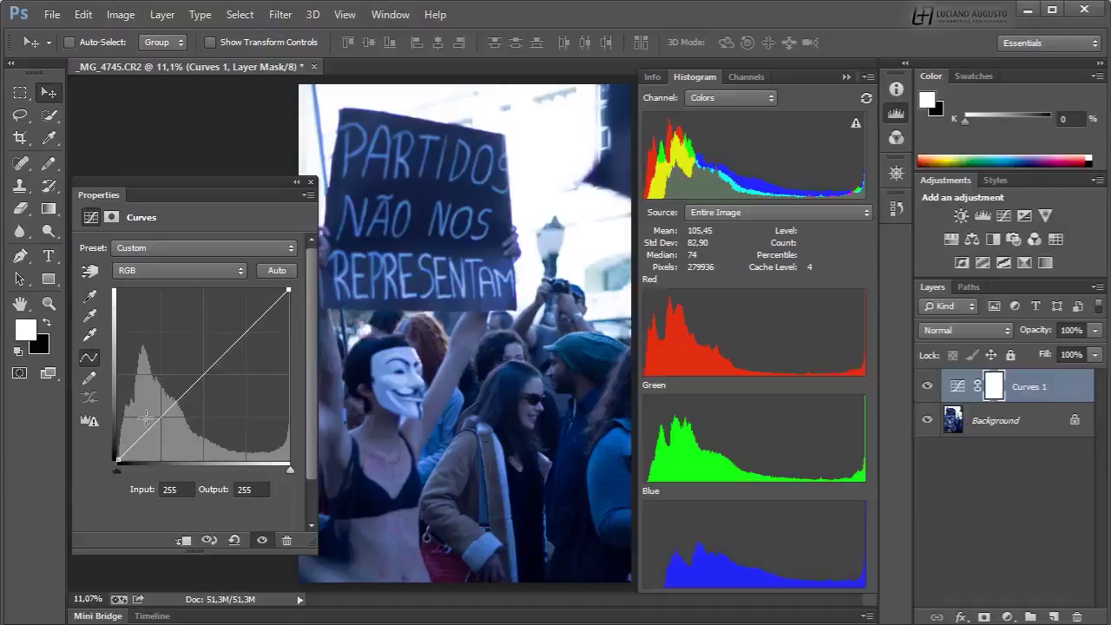
# Shape the RGB curve into an S with a shadow point at input 63, output 53 and a highlight point at 187, 202
pyautogui.moveTo(157, 420); pyautogui.dragTo(159, 421)
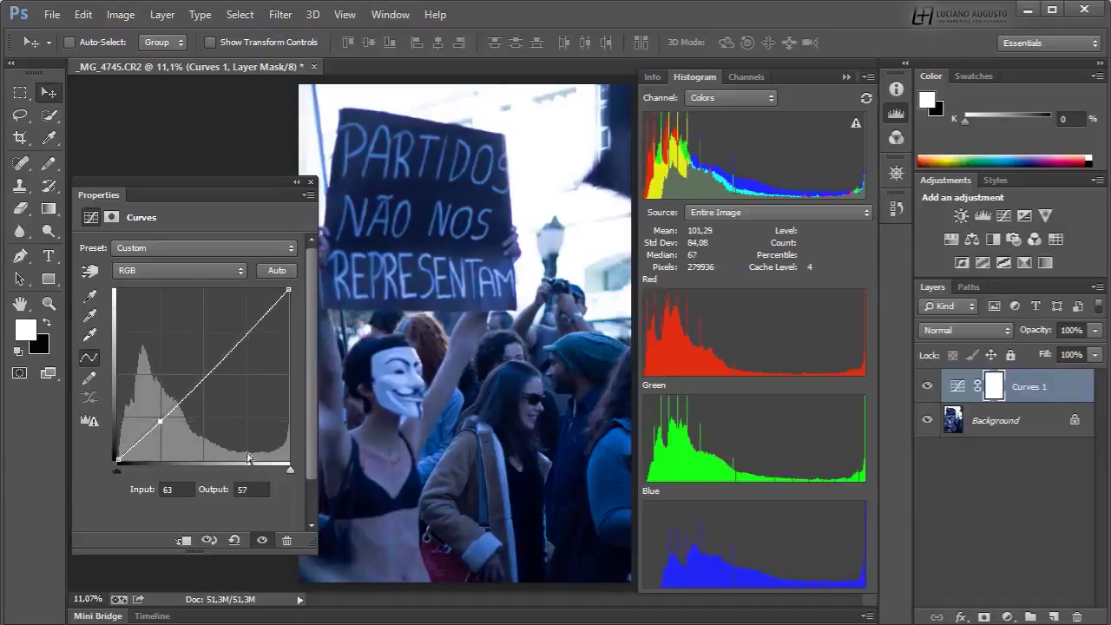
pyautogui.moveTo(243, 335); pyautogui.dragTo(243, 325)
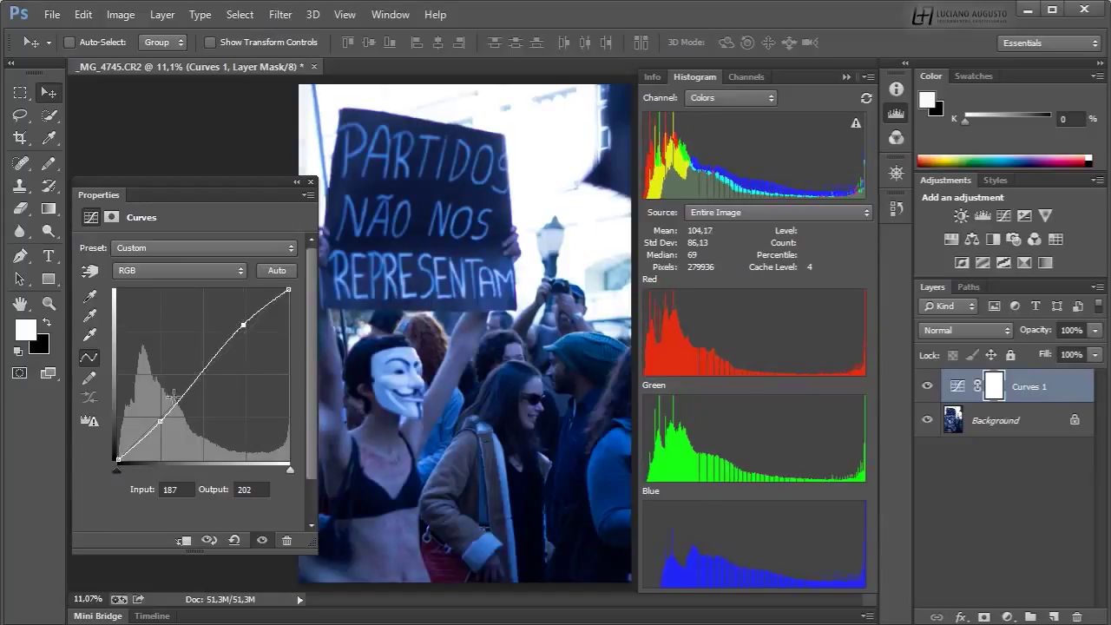
pyautogui.click(161, 424)
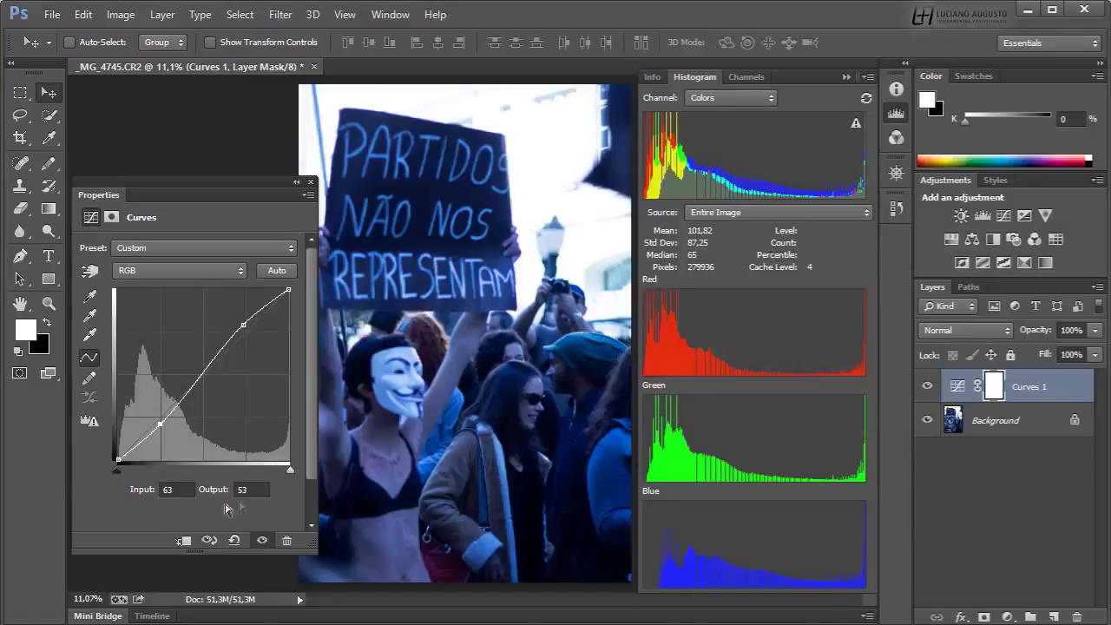
# Hide the histogram and compare the photo with and without the Curves adjustment
pyautogui.click(898, 111)
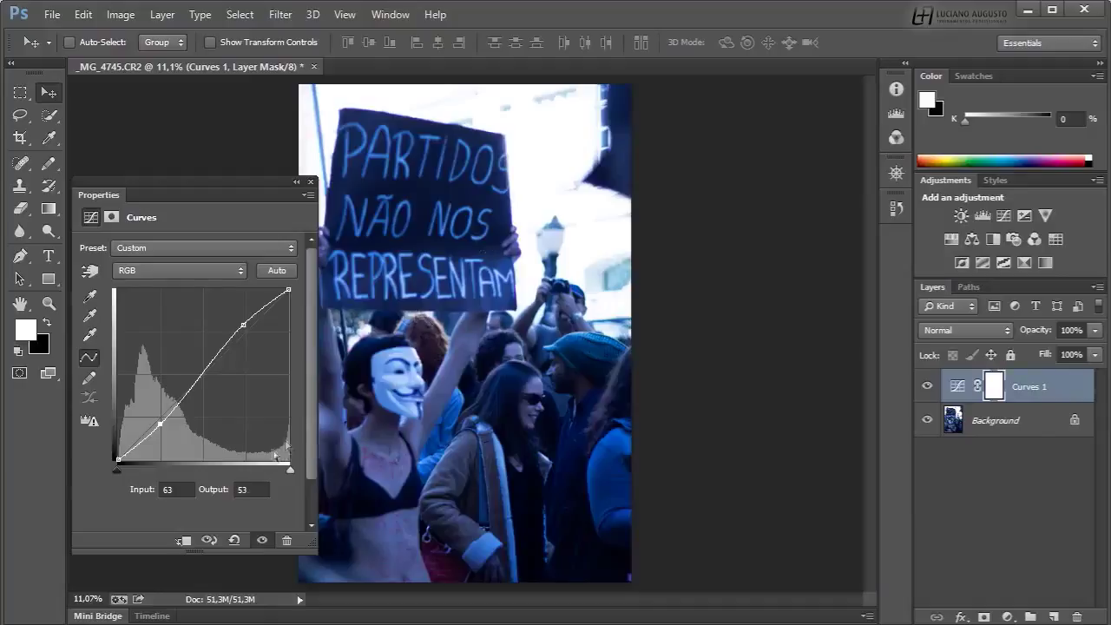
pyautogui.click(262, 540)
pyautogui.click(262, 540)
pyautogui.click(262, 540)
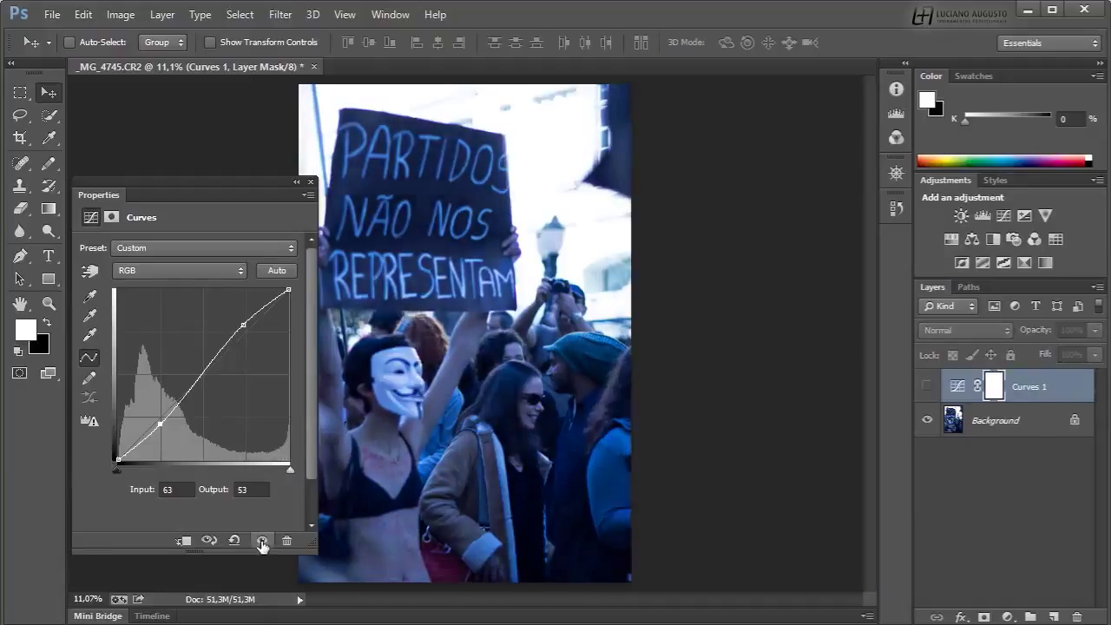
pyautogui.click(262, 540)
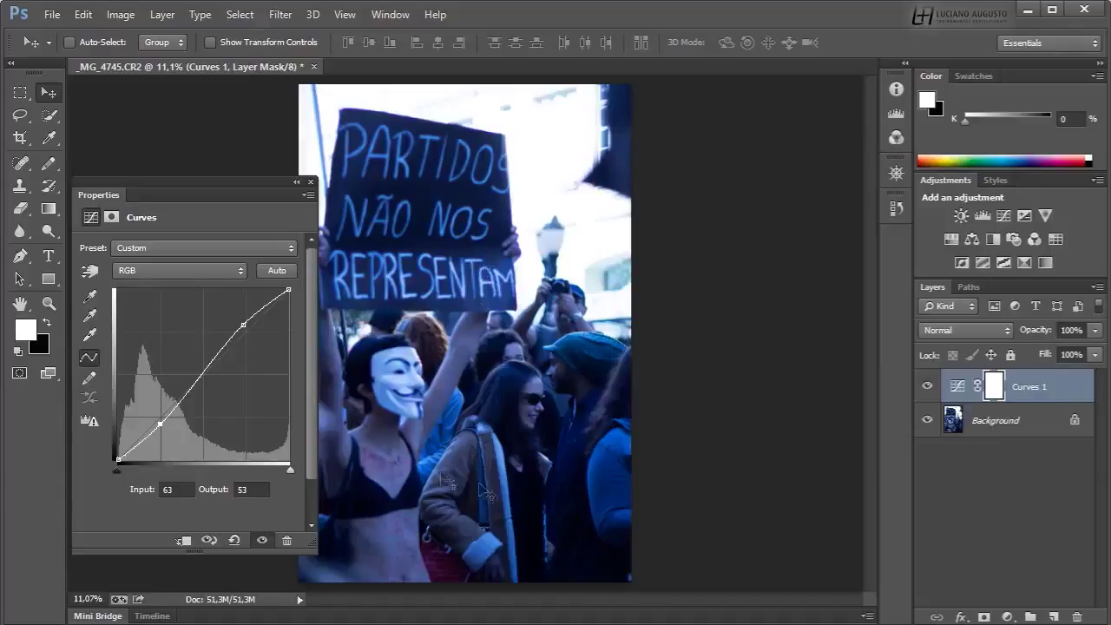
pyautogui.click(262, 541)
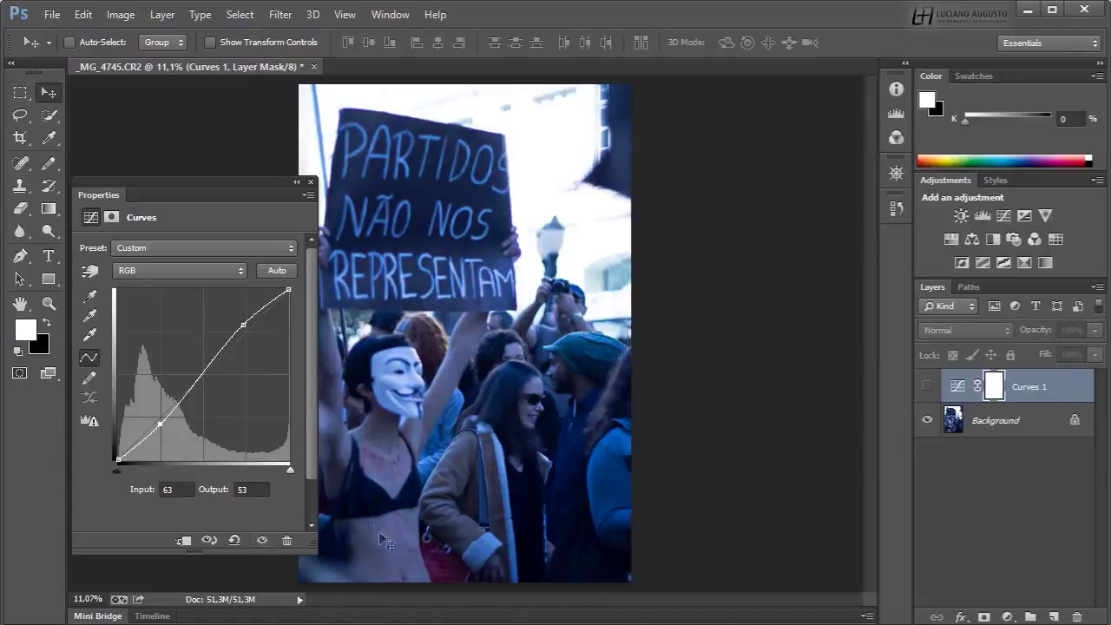
pyautogui.click(264, 541)
# With the histogram displayed, set the Blue curve's black point to 24 and lower its midtones to input 156, output 125
pyautogui.click(896, 113)
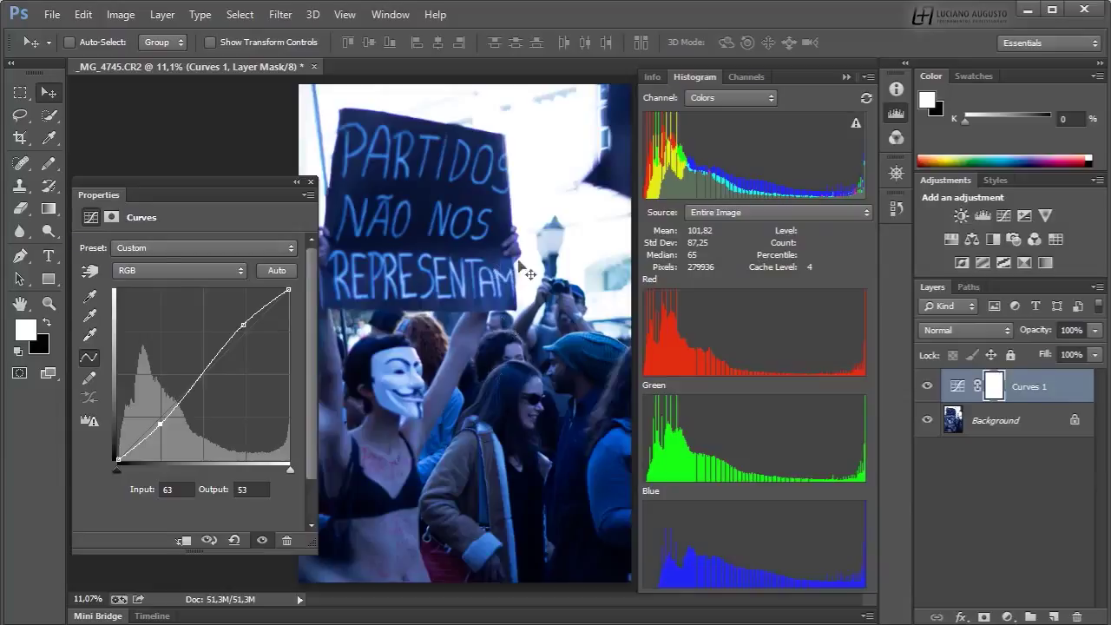
pyautogui.moveTo(671, 557)
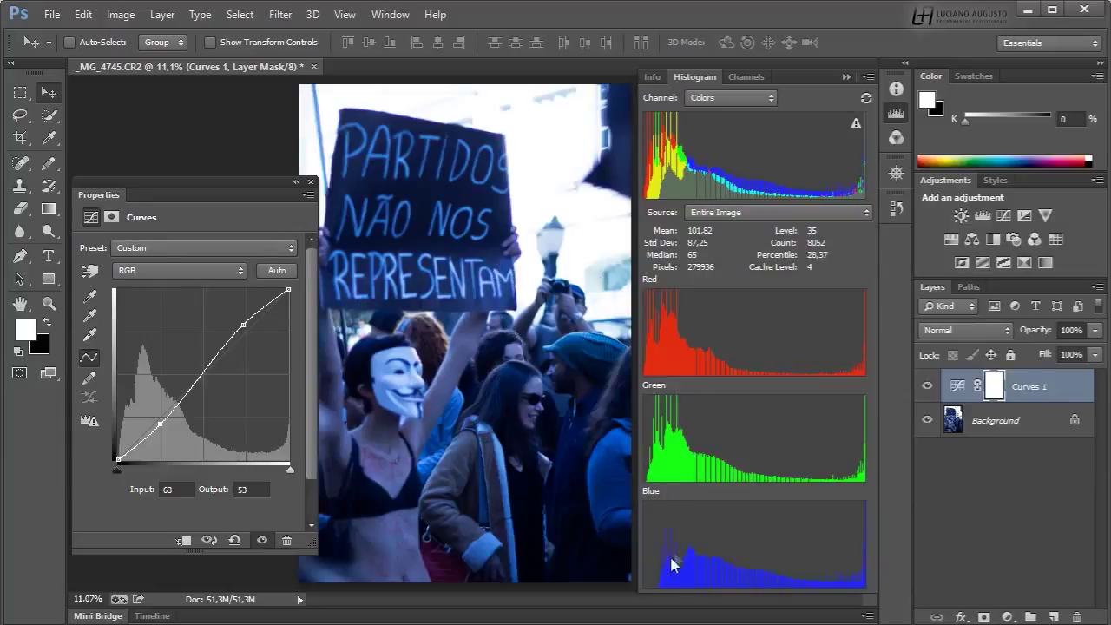
pyautogui.click(163, 270)
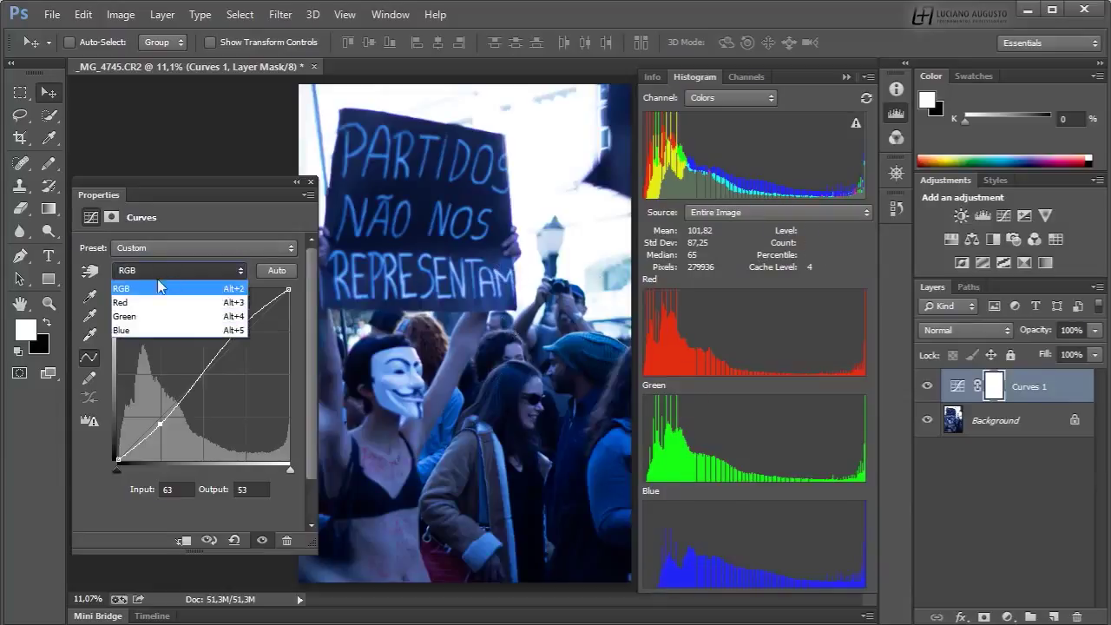
pyautogui.click(146, 329)
pyautogui.moveTo(117, 472); pyautogui.dragTo(132, 472)
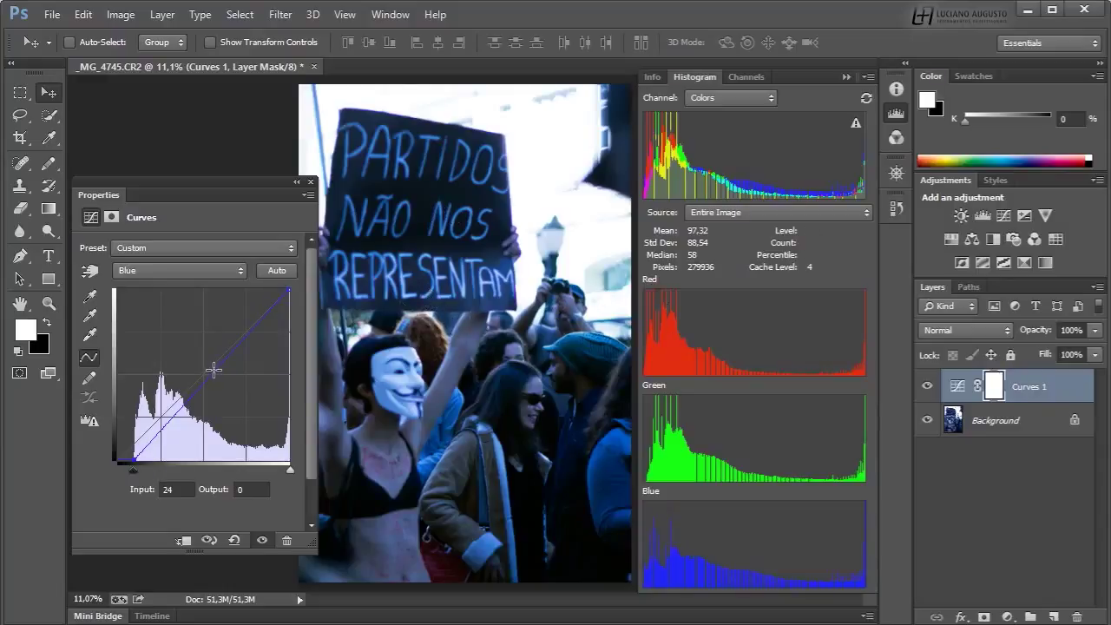
pyautogui.moveTo(218, 372); pyautogui.dragTo(225, 375)
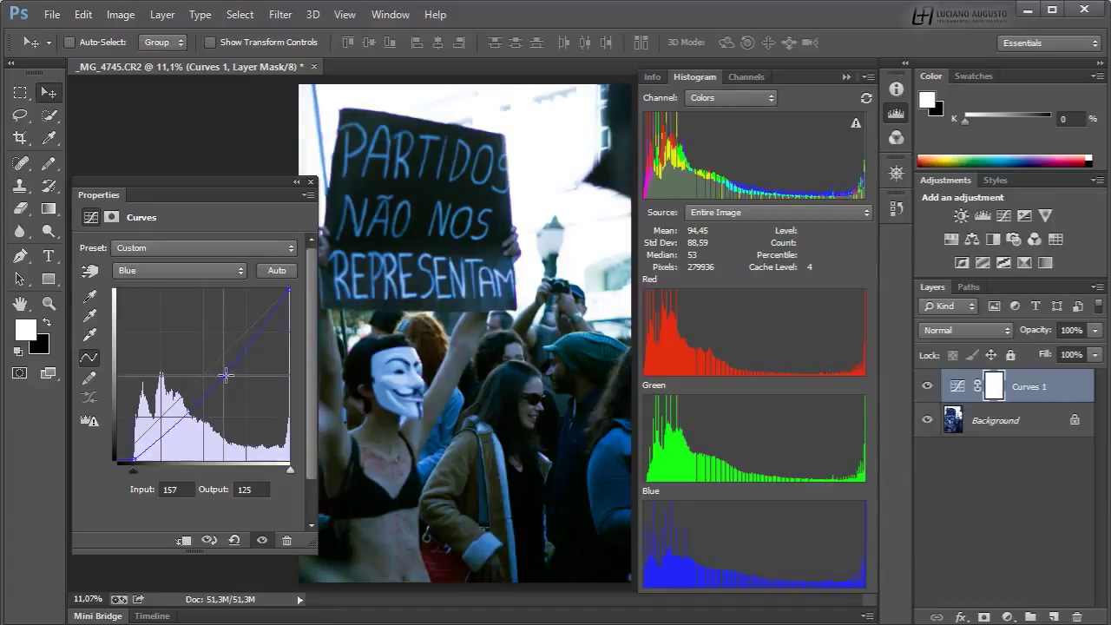
# Raise the Red curve's midtones to input 130, output 144, and hide the histogram
pyautogui.click(216, 270)
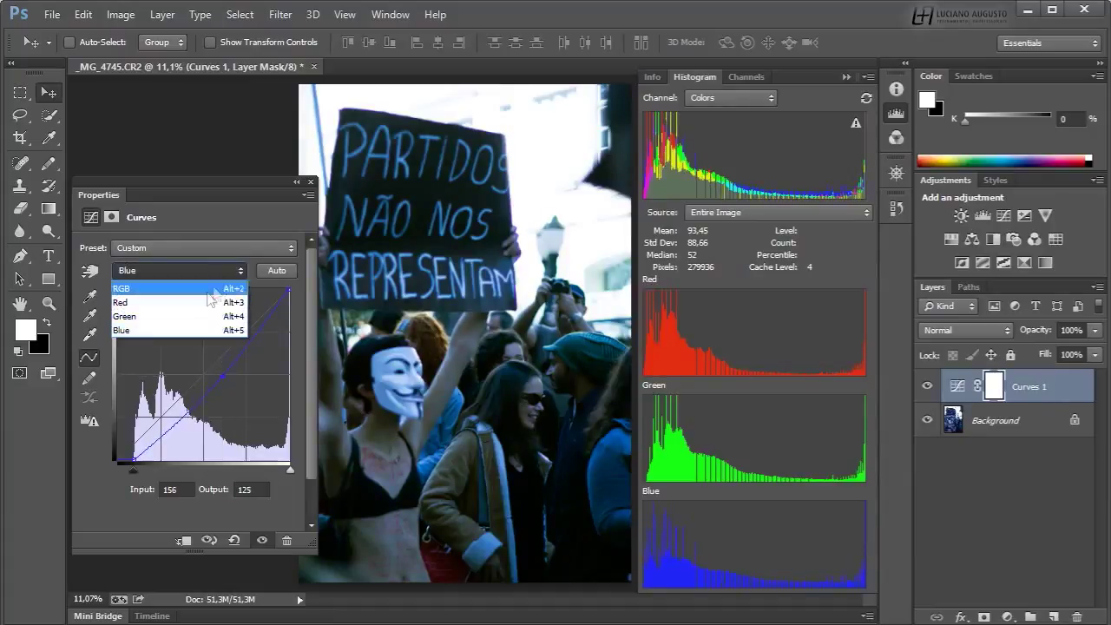
pyautogui.click(188, 302)
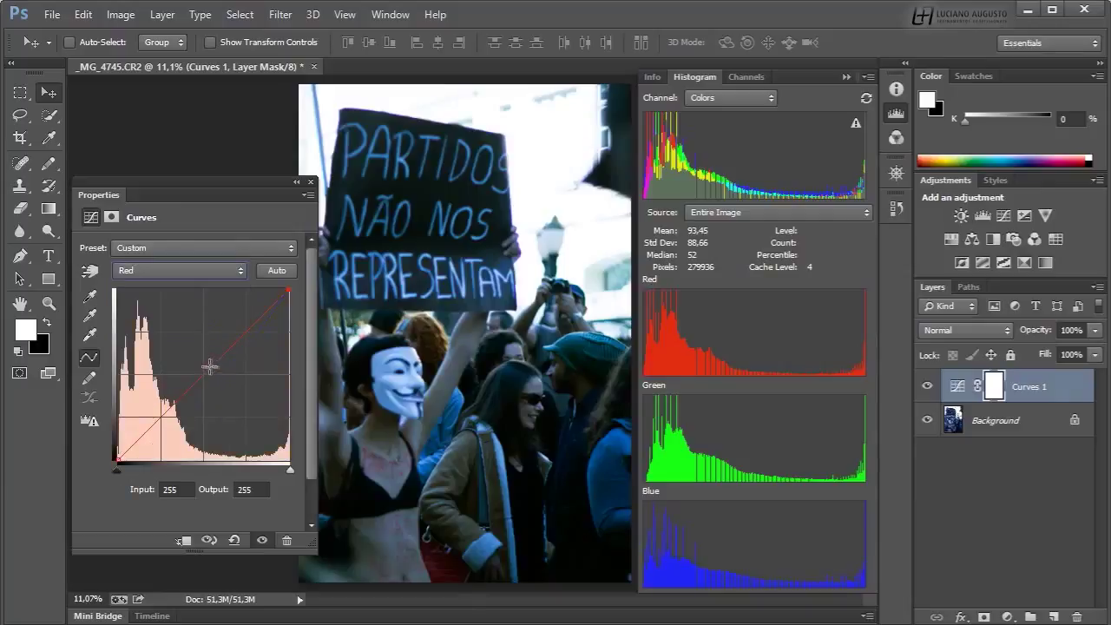
pyautogui.moveTo(207, 368); pyautogui.dragTo(204, 364)
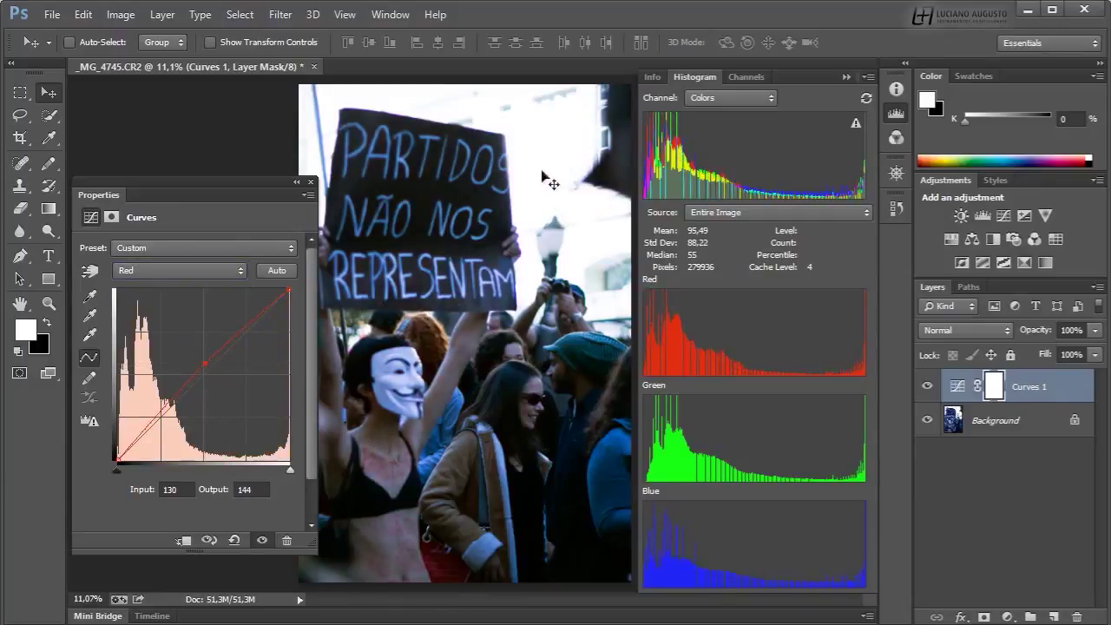
pyautogui.click(896, 113)
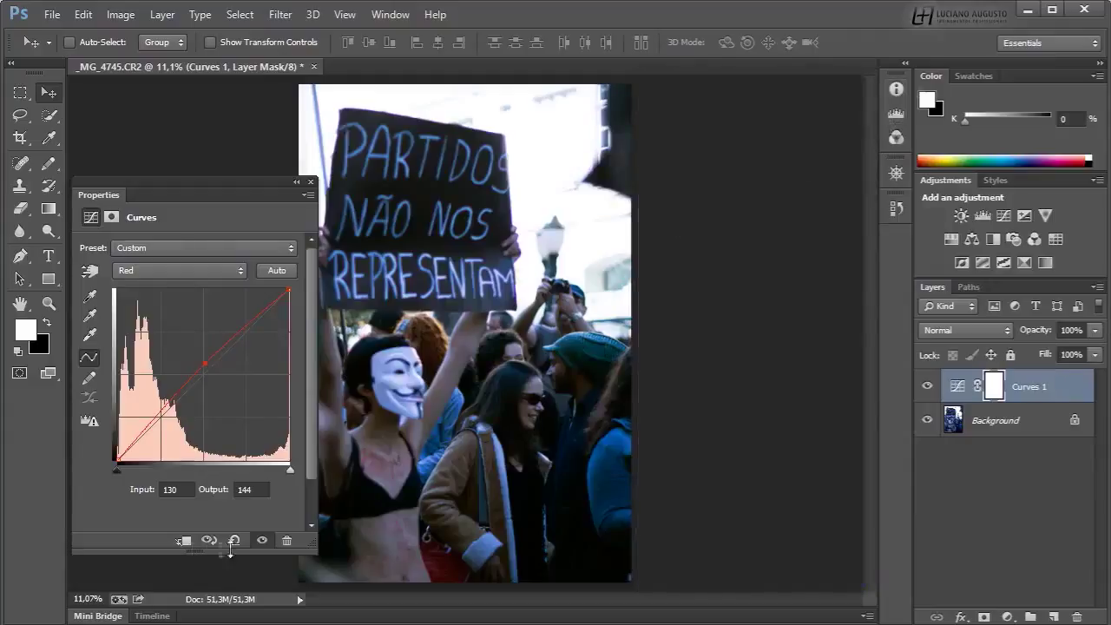
# Compare the photo with and without the Curves adjustment, and reset the adjustment to its default curve
pyautogui.click(262, 542)
pyautogui.click(257, 541)
pyautogui.click(258, 541)
pyautogui.click(235, 541)
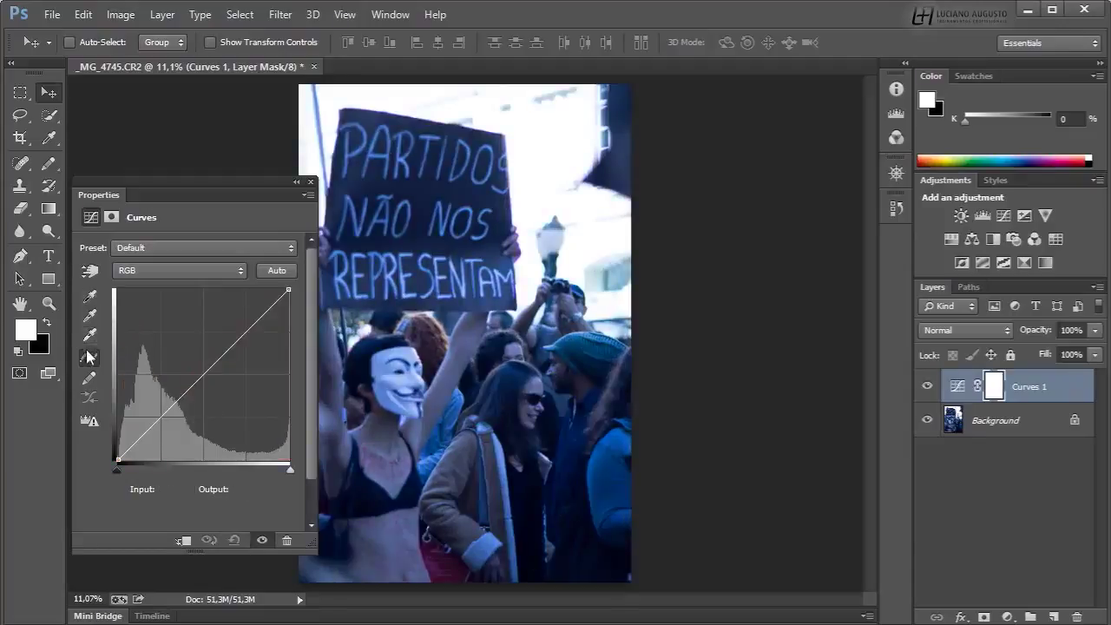
# With the Info readings displayed, set the Curves black point by sampling the dark clothing near the photo's lower edge
pyautogui.click(91, 297)
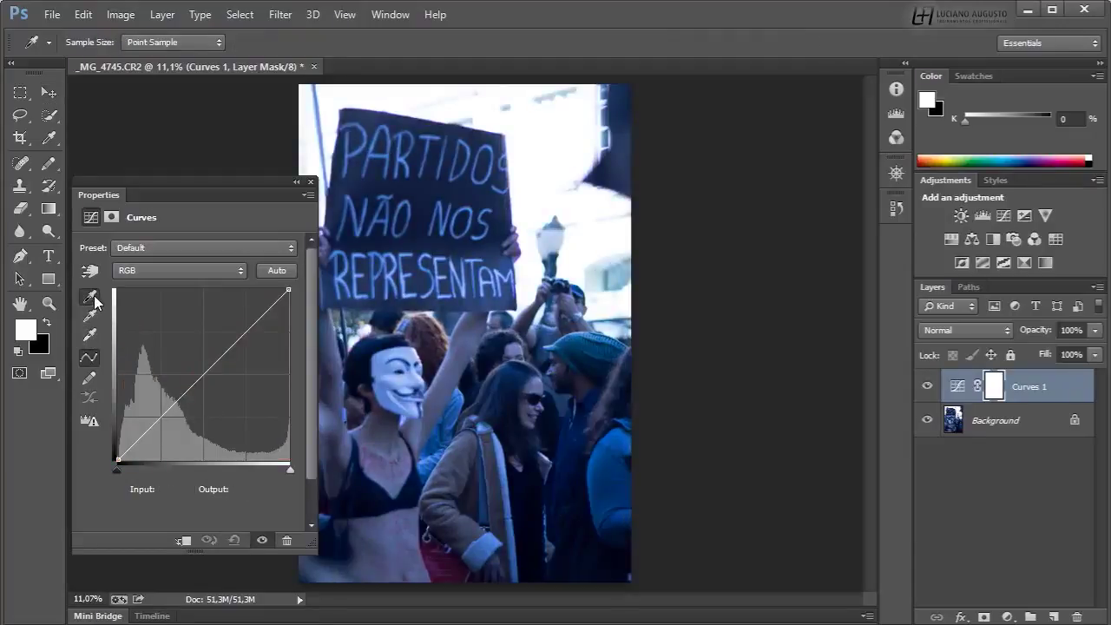
pyautogui.click(896, 89)
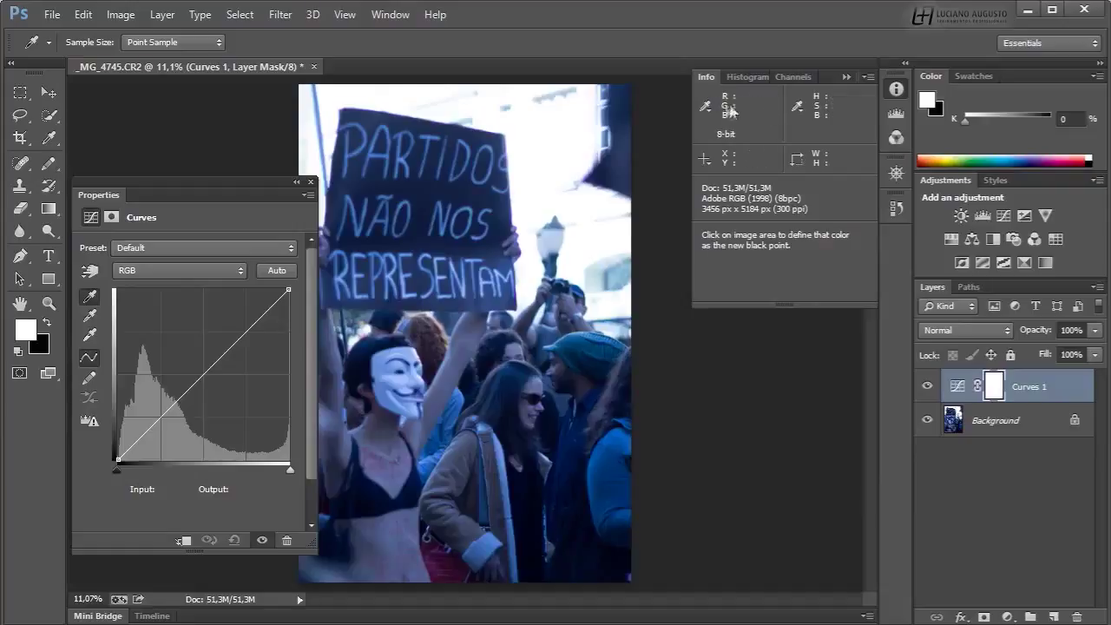
pyautogui.click(896, 113)
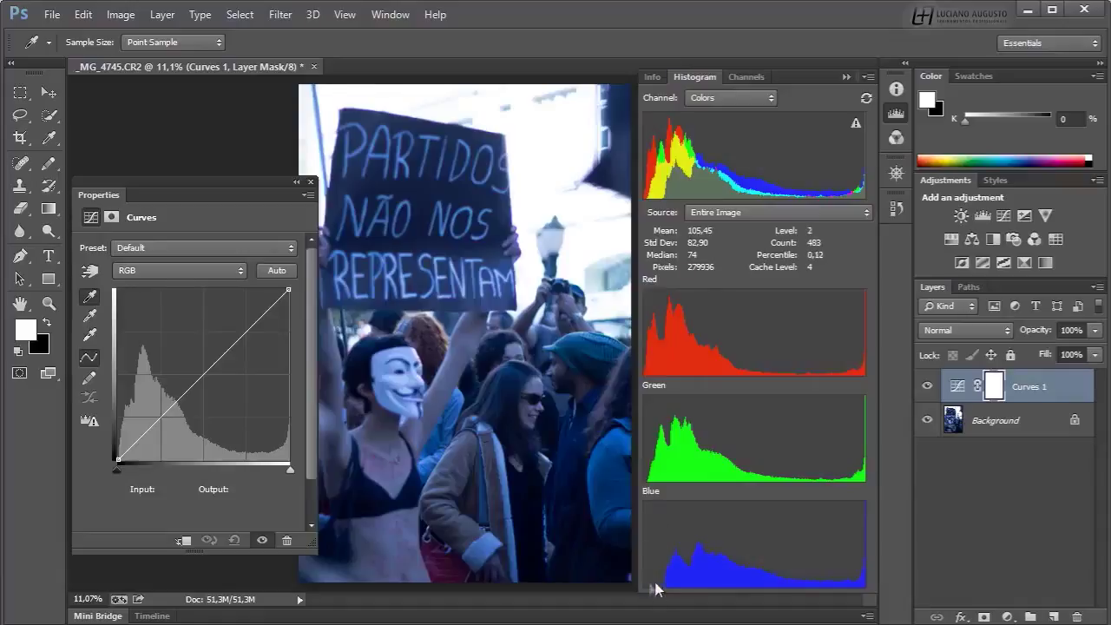
pyautogui.click(896, 112)
pyautogui.click(896, 88)
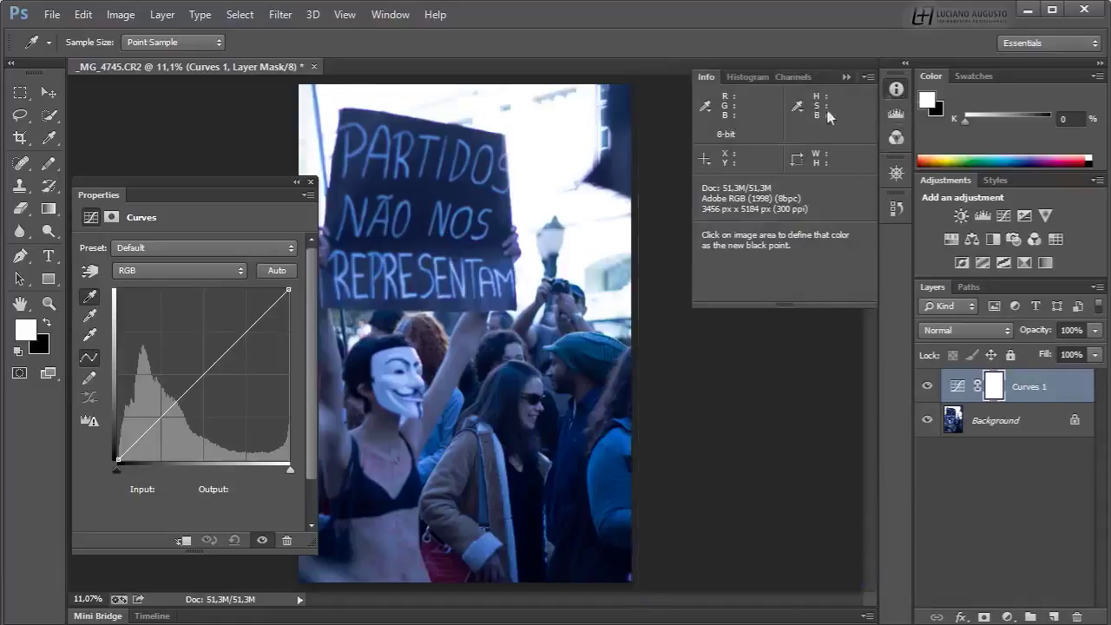
pyautogui.click(547, 559)
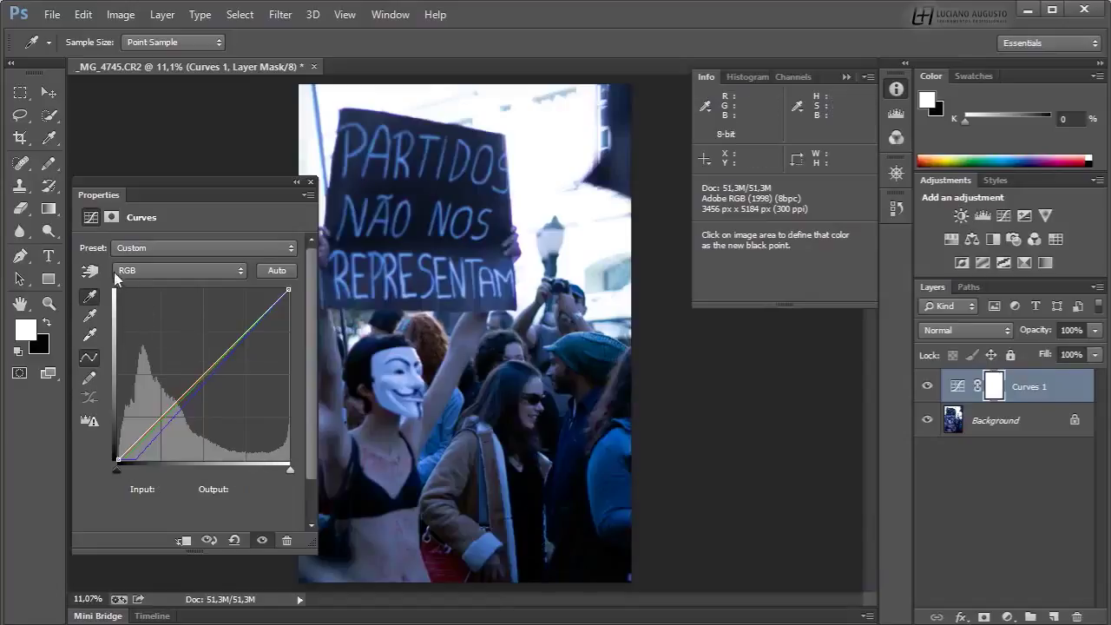
# Set the Curves white point by sampling the bright edge of the white mask's forehead
pyautogui.click(89, 335)
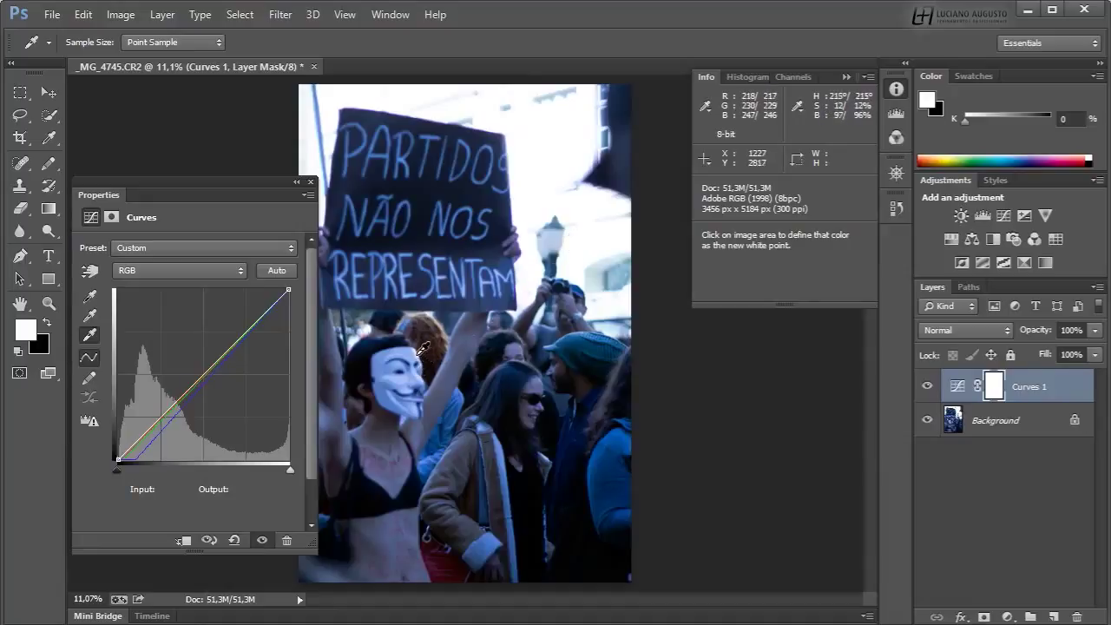
pyautogui.hotkey('ctrl', '+')
pyautogui.hotkey('ctrl', '+')
pyautogui.hotkey('ctrl', '+')
pyautogui.hotkey('ctrl', '+')
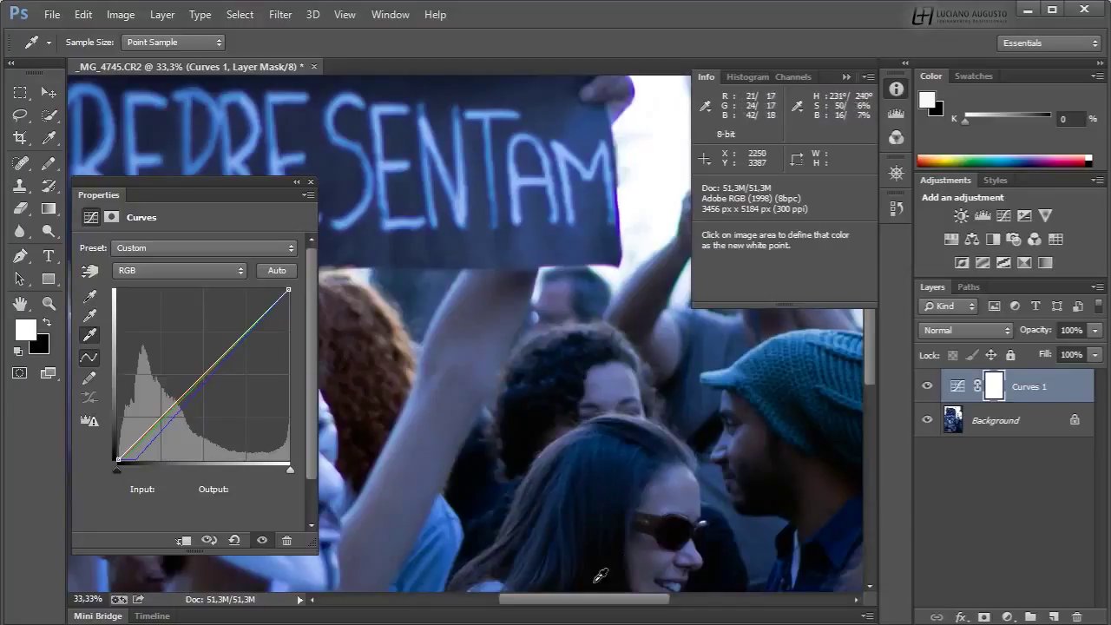
pyautogui.moveTo(599, 605); pyautogui.dragTo(556, 606)
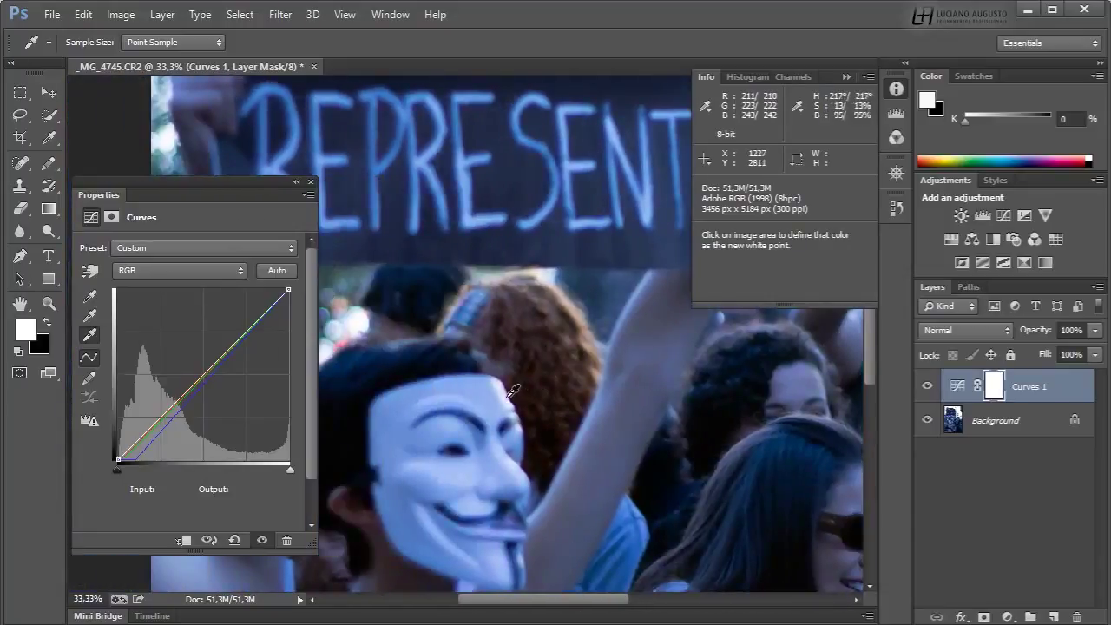
pyautogui.hotkey('ctrl', '+')
pyautogui.hotkey('ctrl', '+')
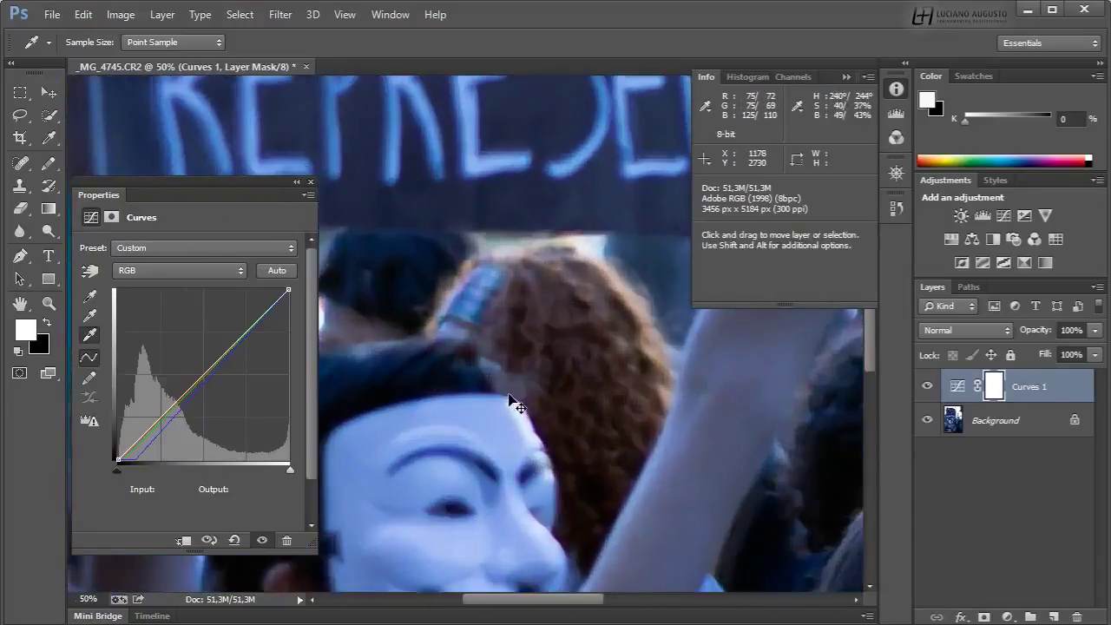
pyautogui.moveTo(526, 419); pyautogui.dragTo(514, 306)
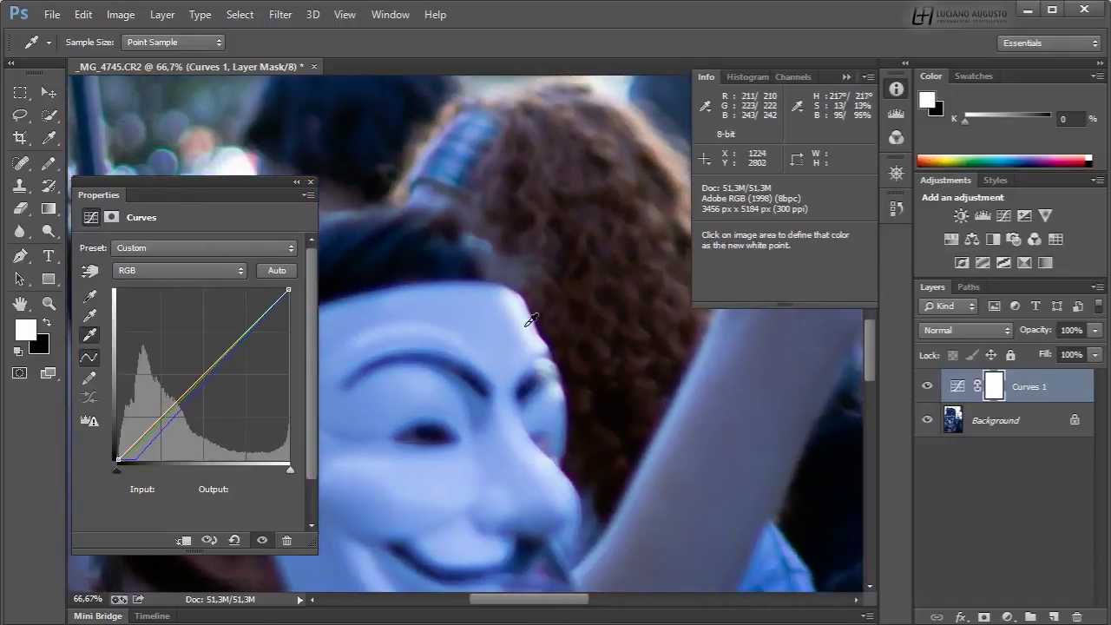
pyautogui.click(530, 325)
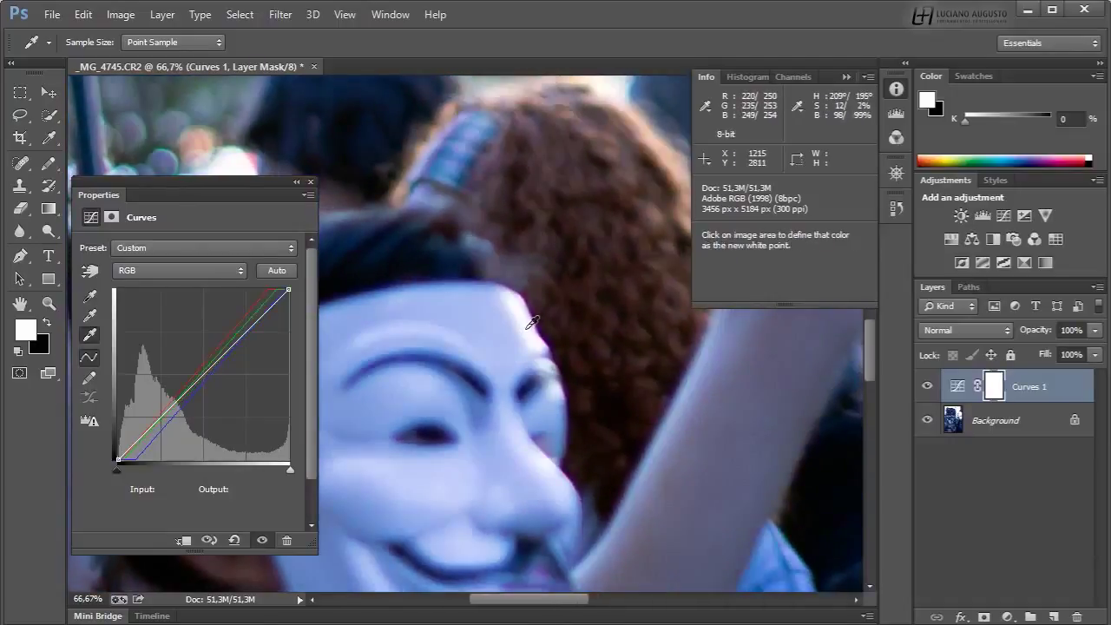
# Set the Curves gray point by sampling the top of the street lamp
pyautogui.hotkey('ctrl', '-')
pyautogui.hotkey('ctrl', '-')
pyautogui.hotkey('ctrl', '-')
pyautogui.hotkey('ctrl', '-')
pyautogui.hotkey('ctrl', '-')
pyautogui.hotkey('ctrl', '-')
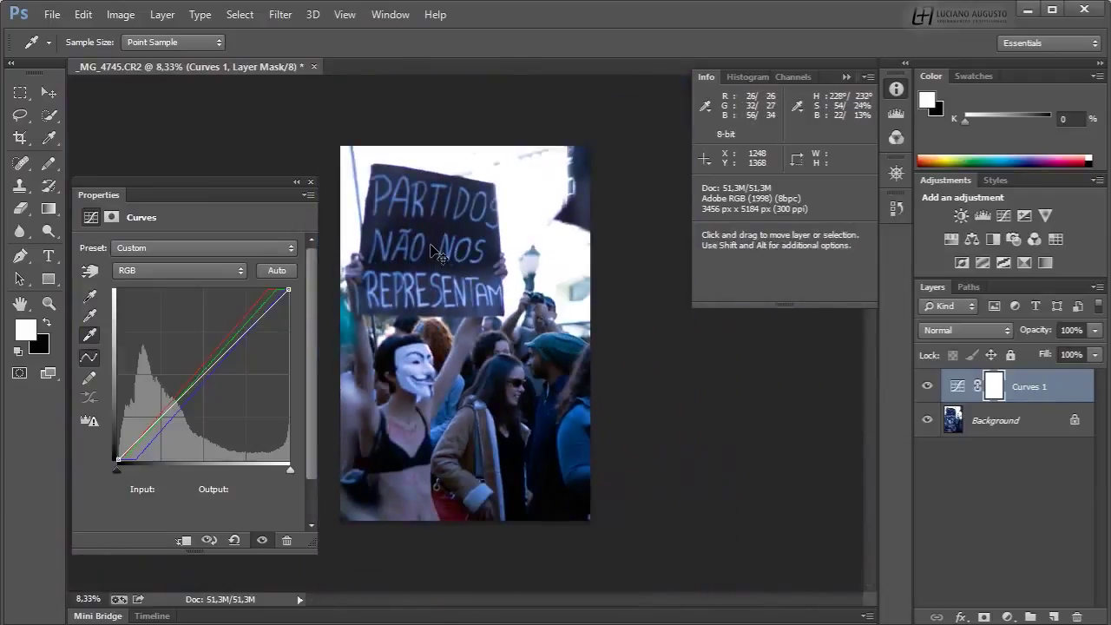
pyautogui.hotkey('ctrl', '+')
pyautogui.moveTo(414, 310); pyautogui.dragTo(436, 308)
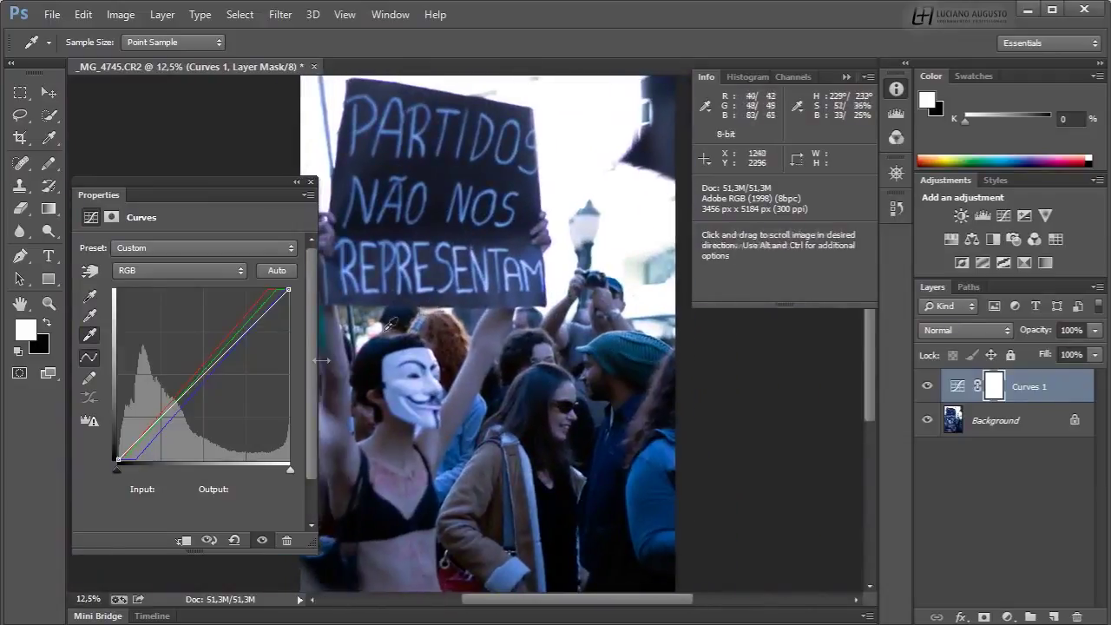
pyautogui.click(90, 315)
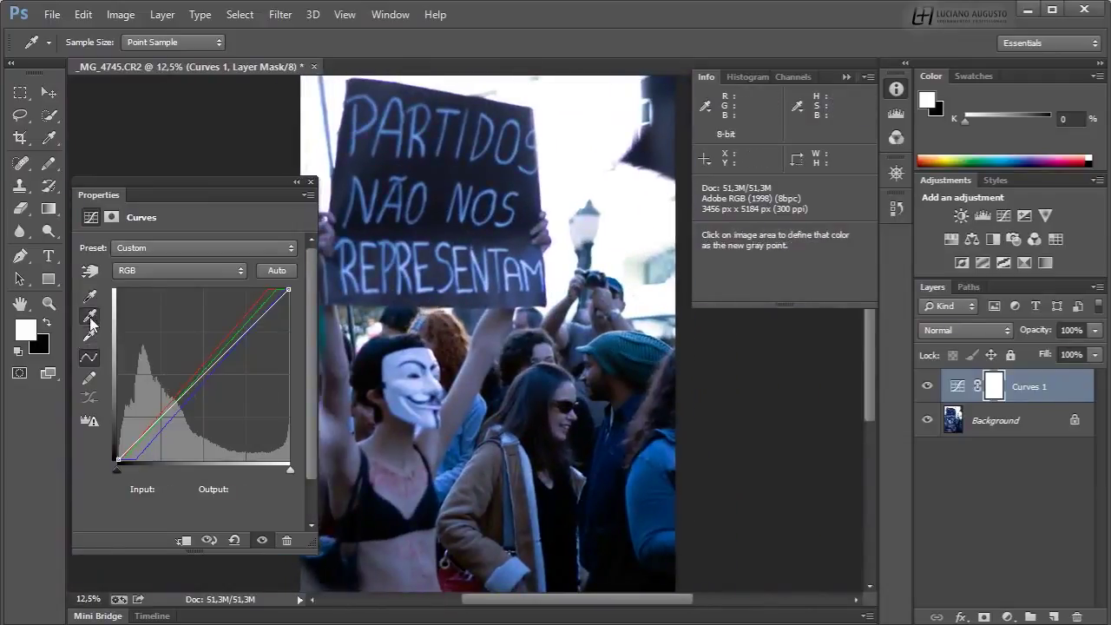
pyautogui.click(592, 210)
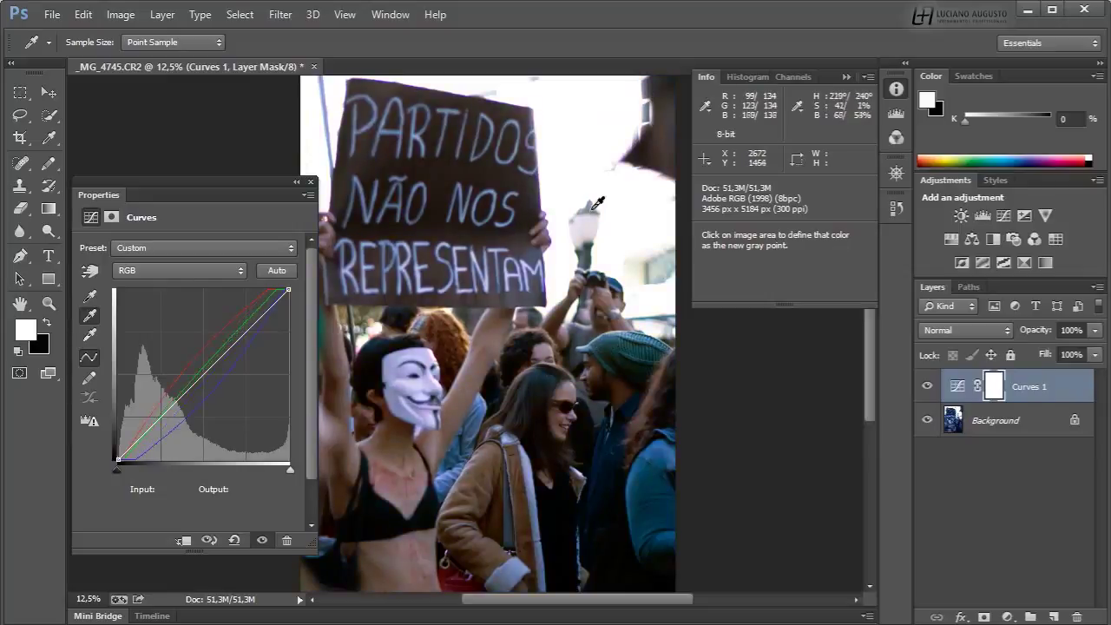
# Compare the protest photo before and after the eyedropper-based Curves correction
pyautogui.click(261, 541)
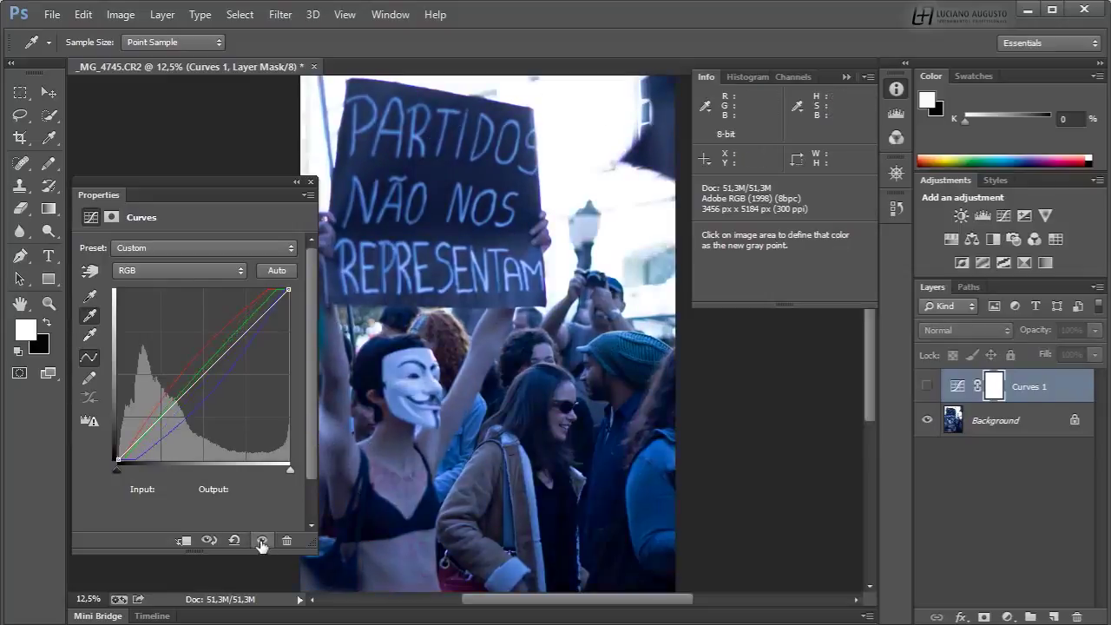
pyautogui.click(262, 541)
pyautogui.click(262, 541)
pyautogui.click(261, 543)
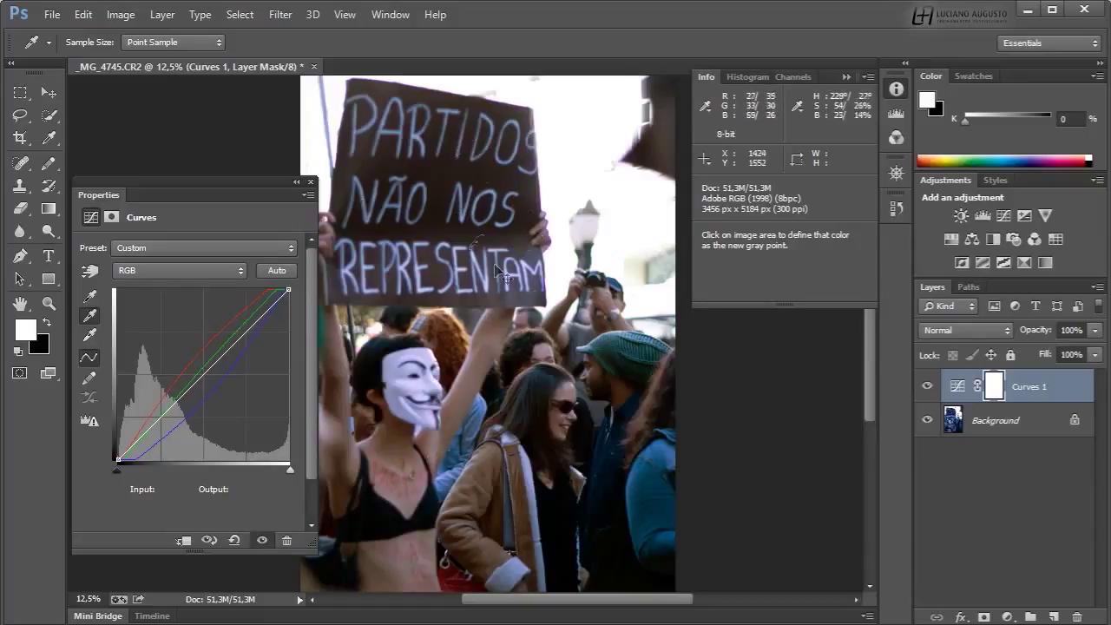
# Switch to the Move tool and collapse the Curves properties and the Info readings
pyautogui.press('v')
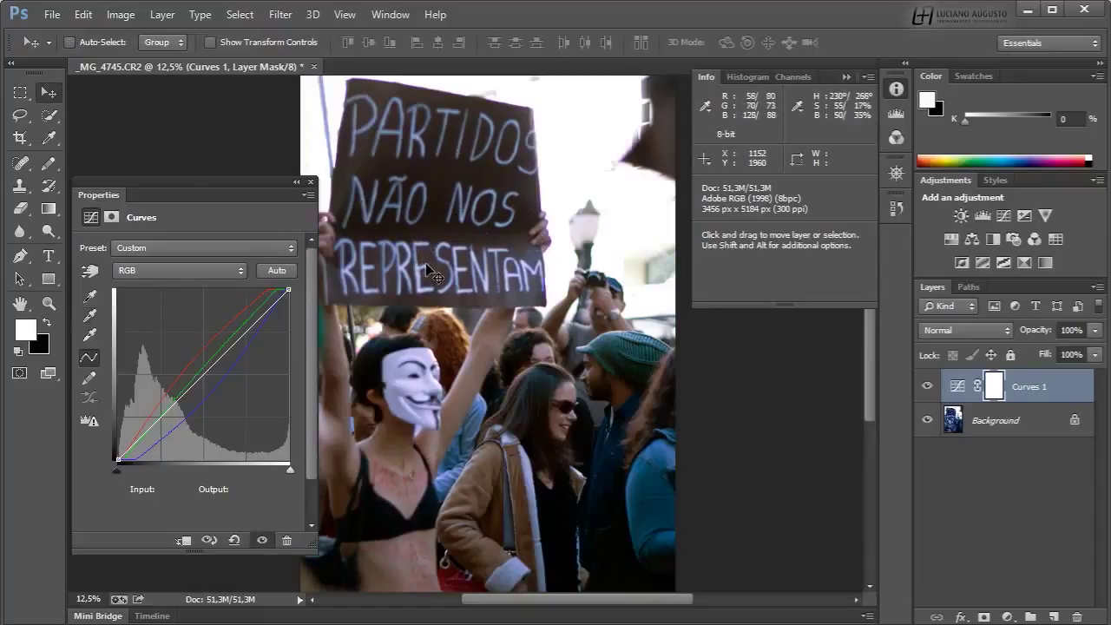
pyautogui.click(296, 184)
pyautogui.moveTo(90, 201); pyautogui.dragTo(90, 192)
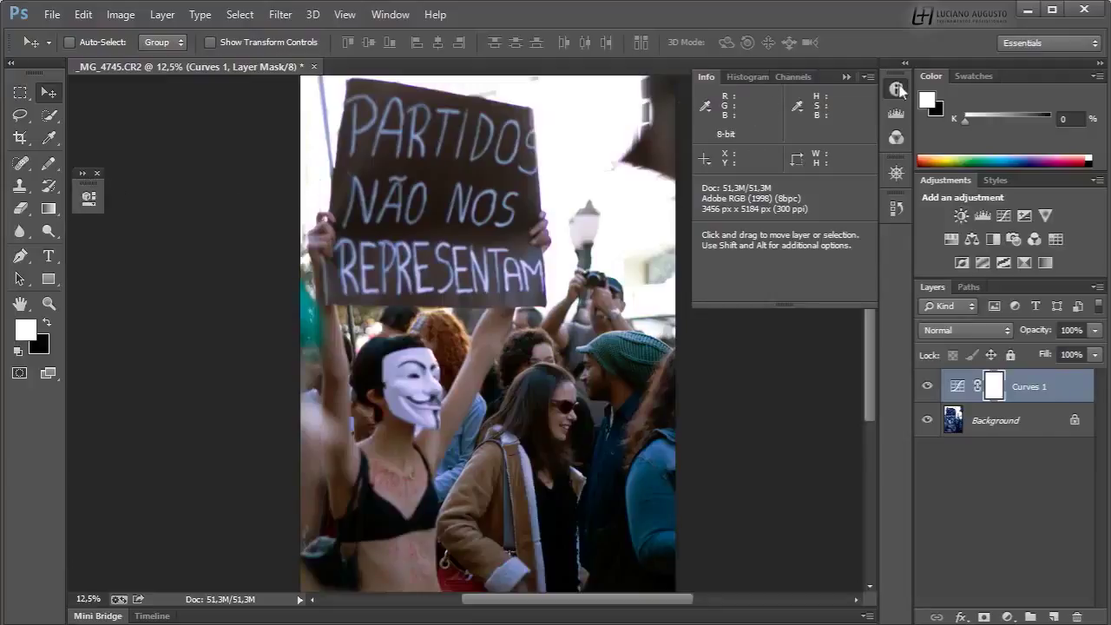
pyautogui.click(900, 91)
# Open _MG_4784.CR2 from the Imagens folder in Camera Raw using Mini Bridge
pyautogui.click(105, 616)
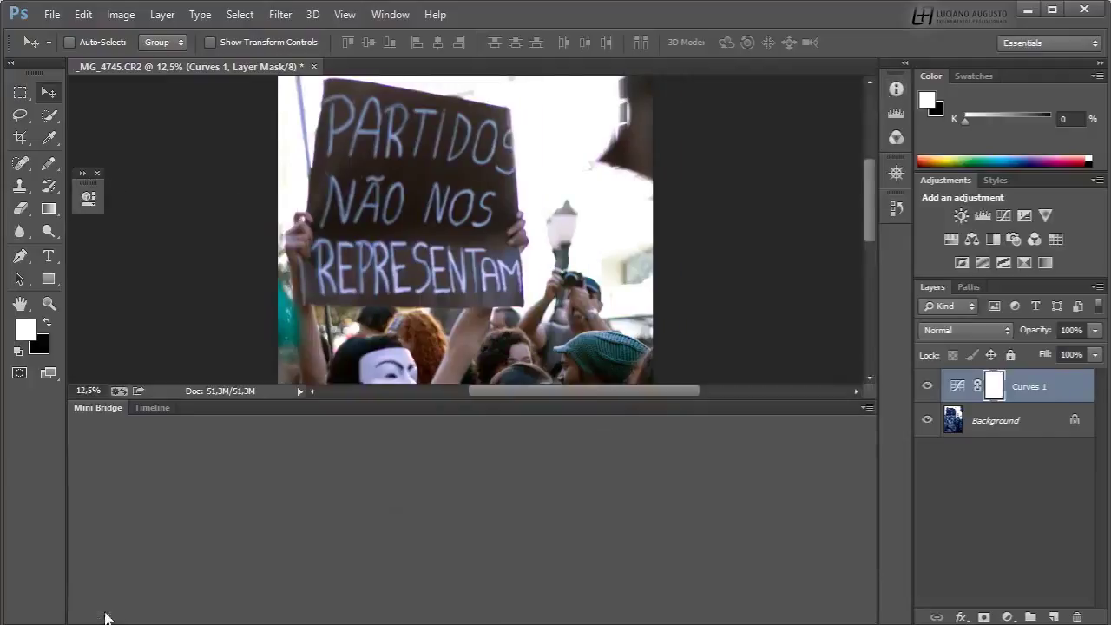
pyautogui.click(601, 523)
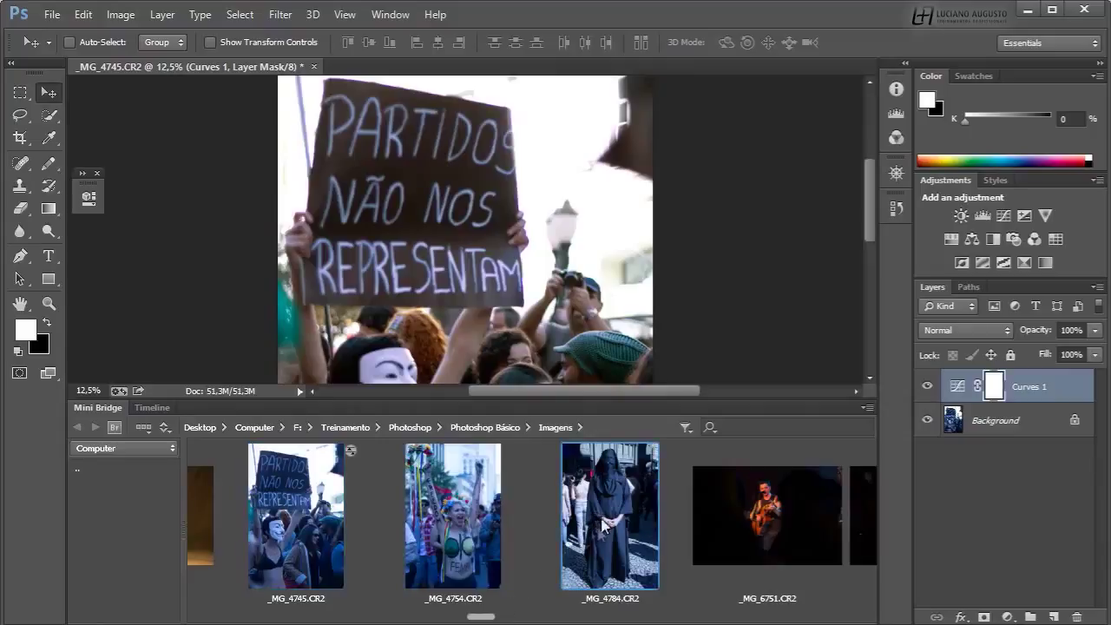
pyautogui.doubleClick(611, 516)
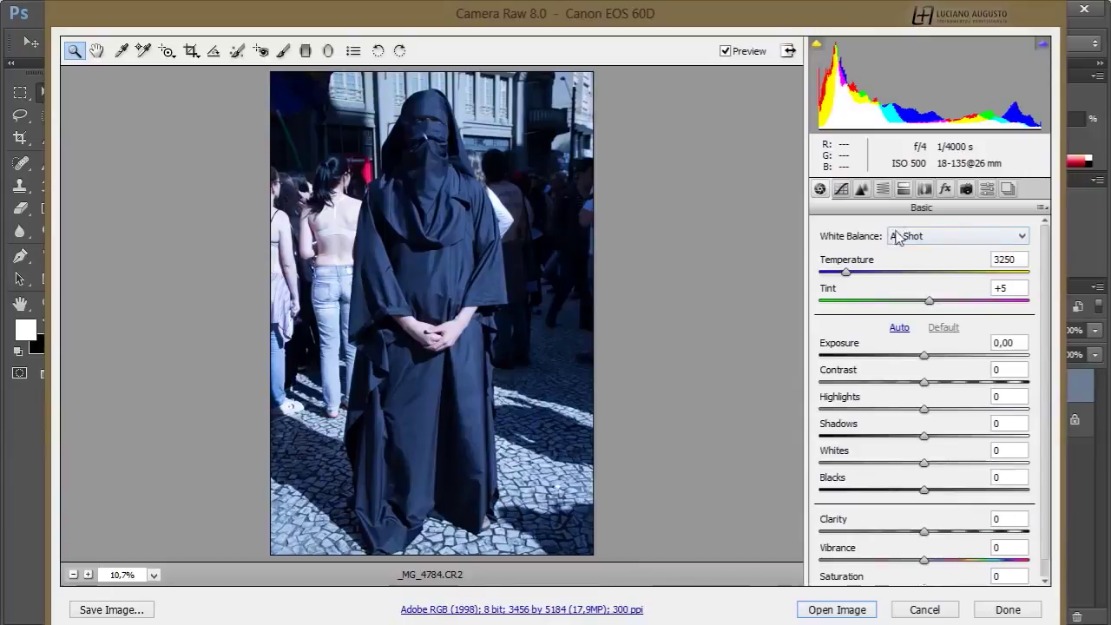
# Set the raw photo's white balance to Auto, open it in Photoshop, and fit it on screen with Mini Bridge collapsed
pyautogui.click(921, 239)
pyautogui.click(912, 258)
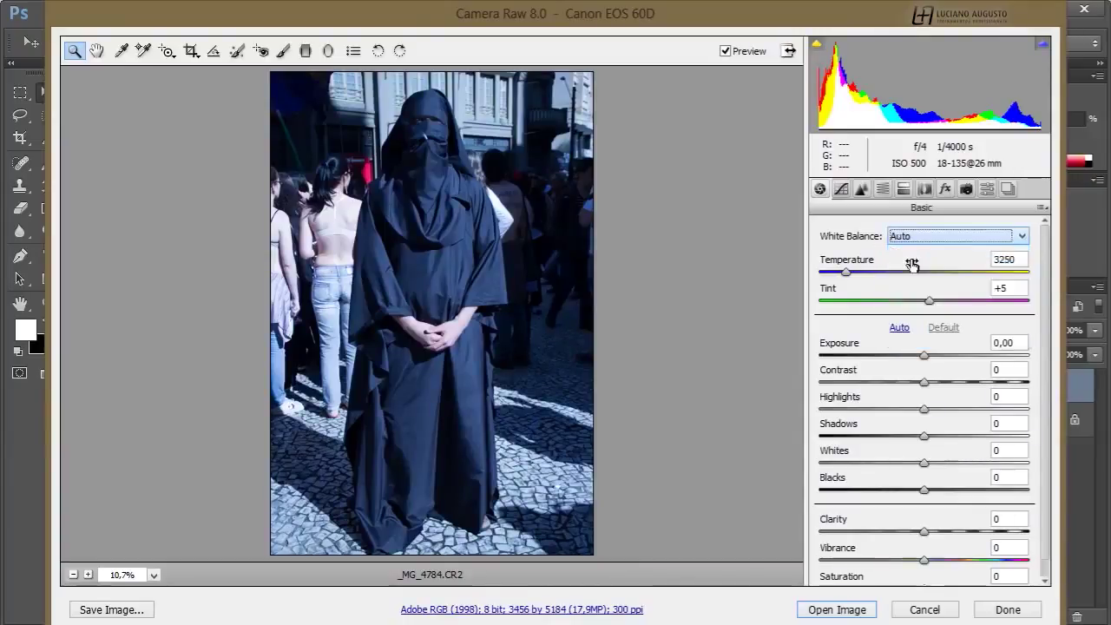
pyautogui.click(864, 613)
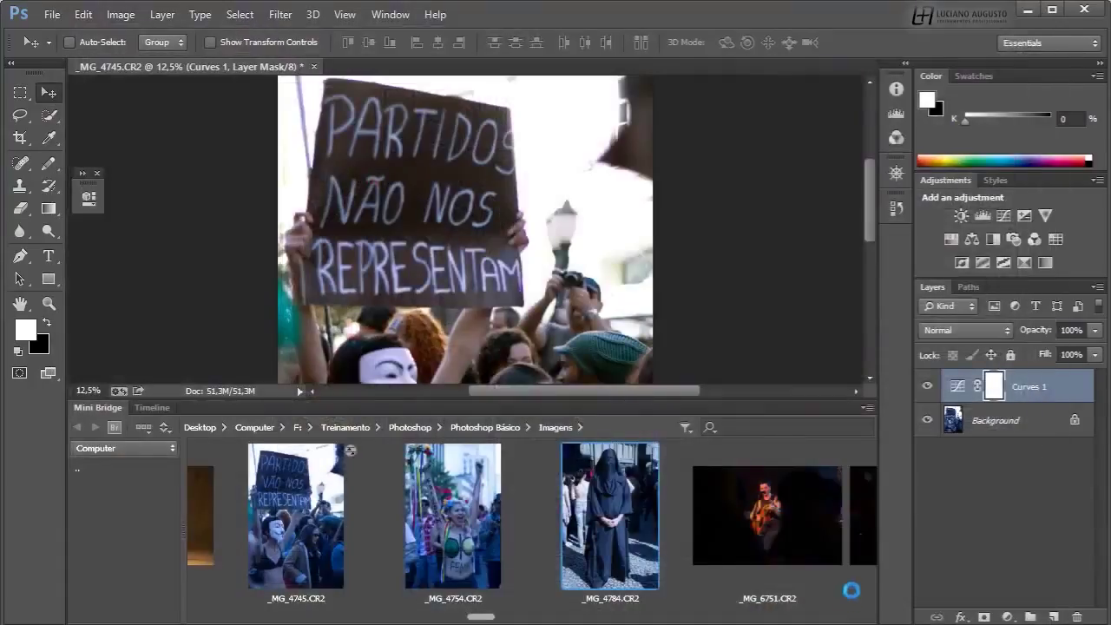
pyautogui.doubleClick(103, 407)
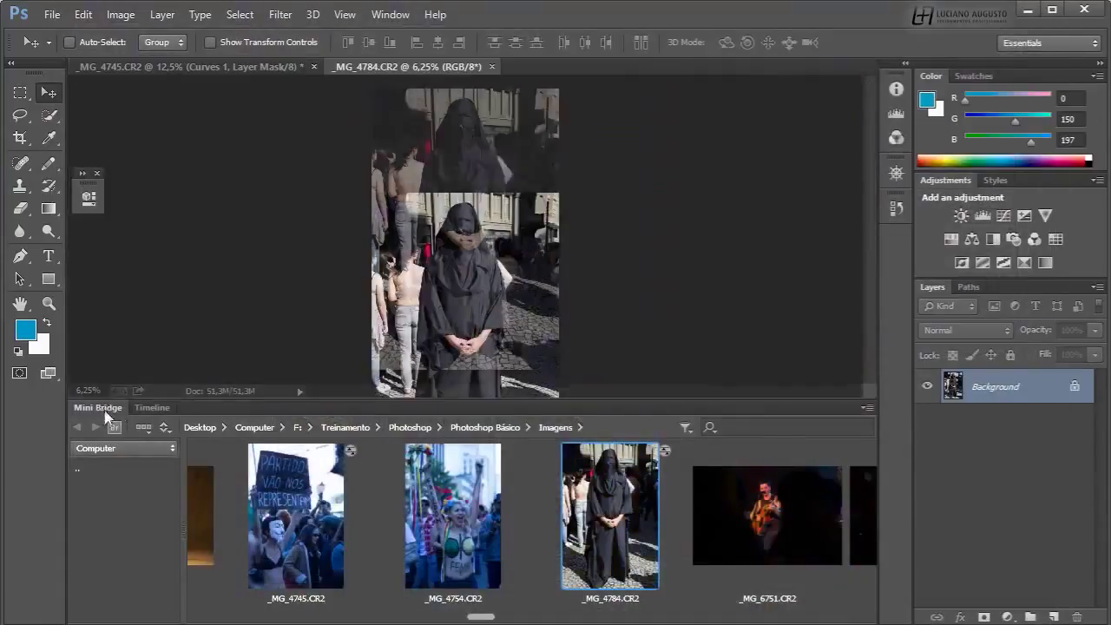
pyautogui.hotkey('ctrl', '0')
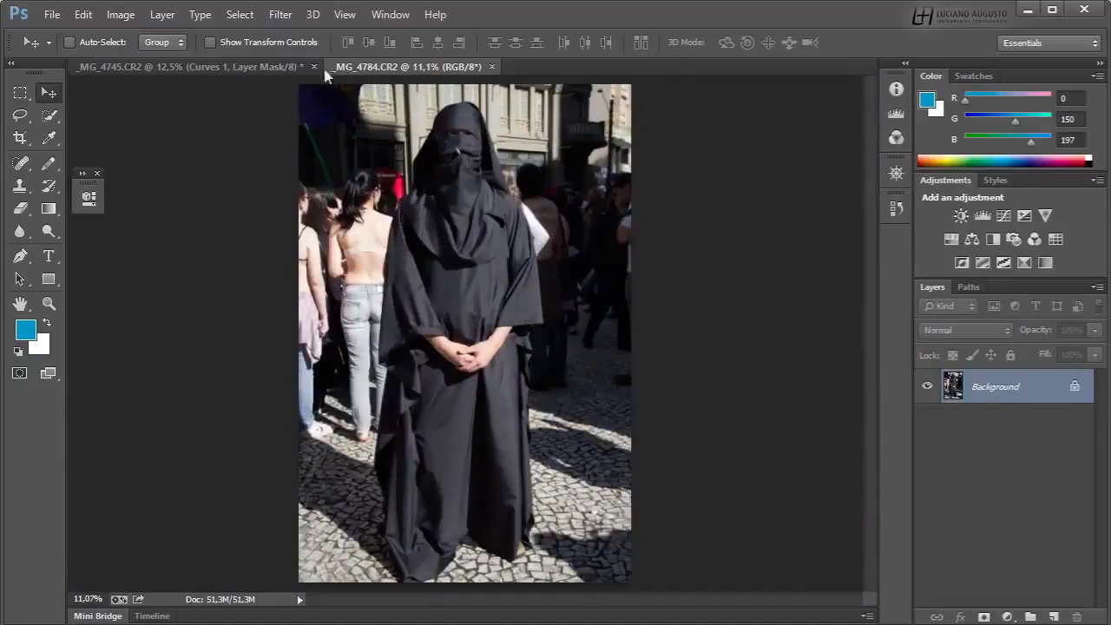
# Add a Curves adjustment layer to _MG_4784.CR2 with the expanded Properties moved higher beside the photo
pyautogui.click(280, 68)
pyautogui.click(382, 69)
pyautogui.click(89, 198)
pyautogui.moveTo(124, 186); pyautogui.dragTo(101, 114)
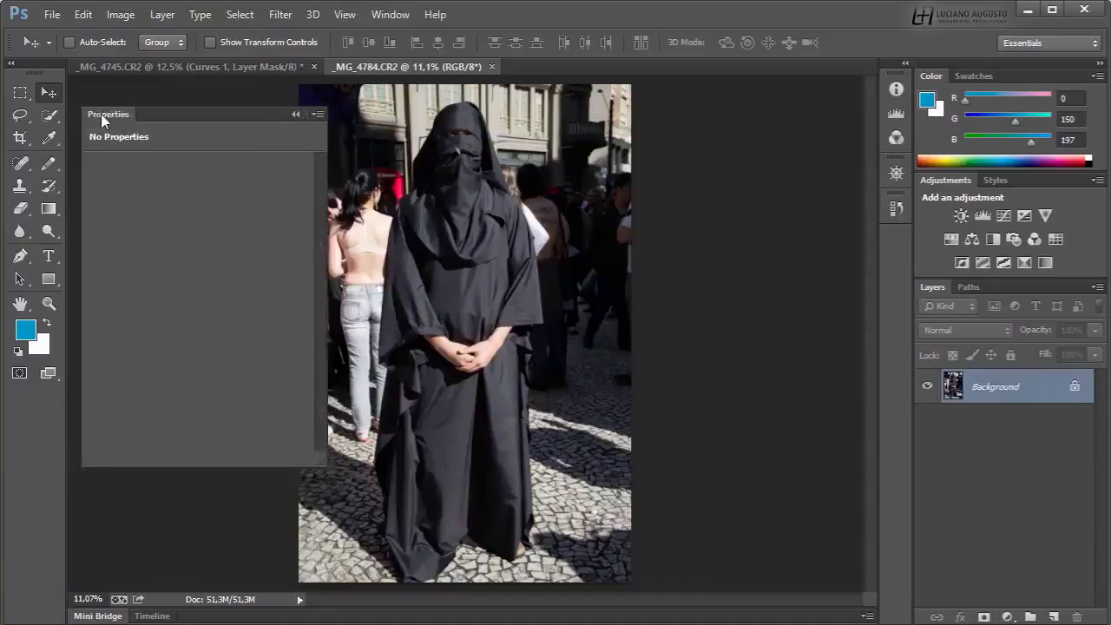
pyautogui.click(1012, 617)
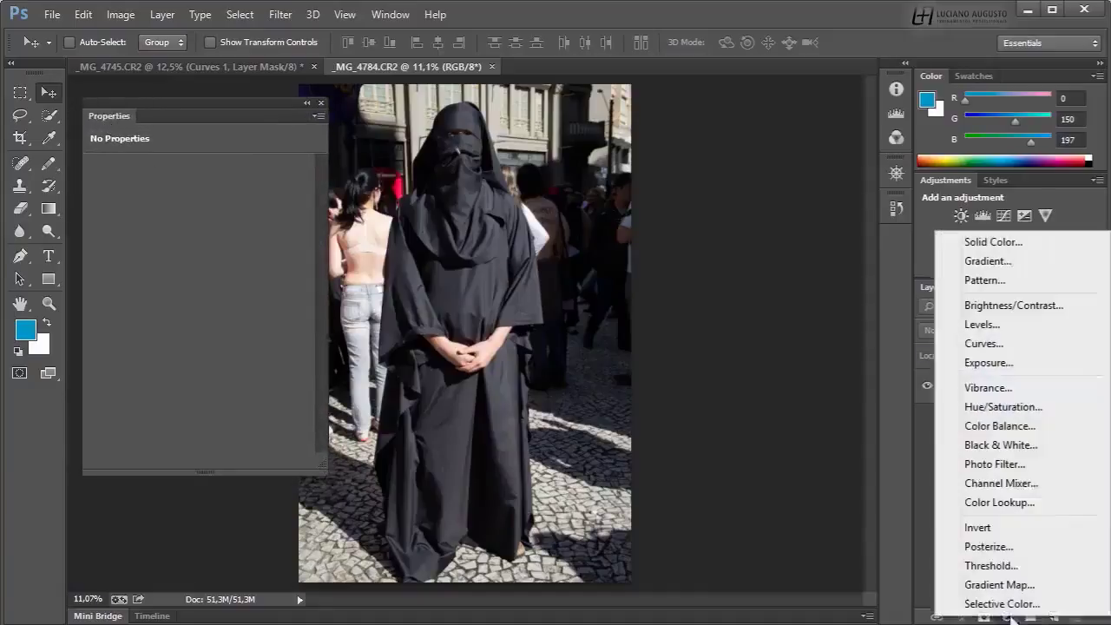
pyautogui.click(1004, 348)
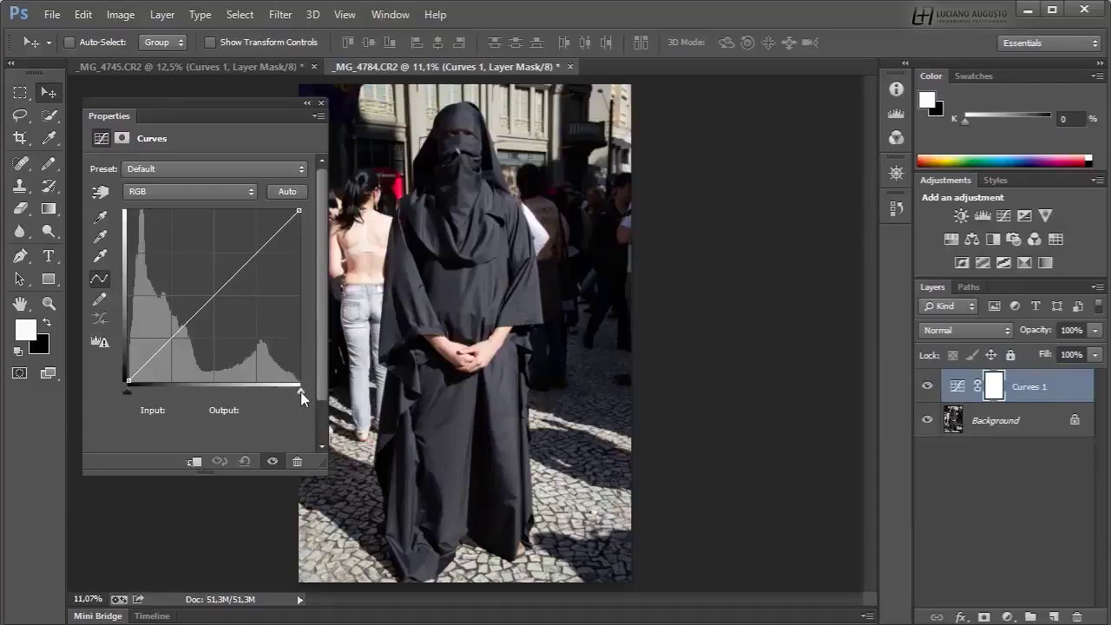
# Pull the RGB curve's white and black points slightly inward, lower the shadows, and add a highlight point at input 182, output 186
pyautogui.moveTo(300, 391); pyautogui.dragTo(292, 395)
pyautogui.moveTo(129, 391); pyautogui.dragTo(132, 392)
pyautogui.moveTo(179, 335); pyautogui.dragTo(170, 347)
pyautogui.moveTo(253, 259); pyautogui.dragTo(250, 256)
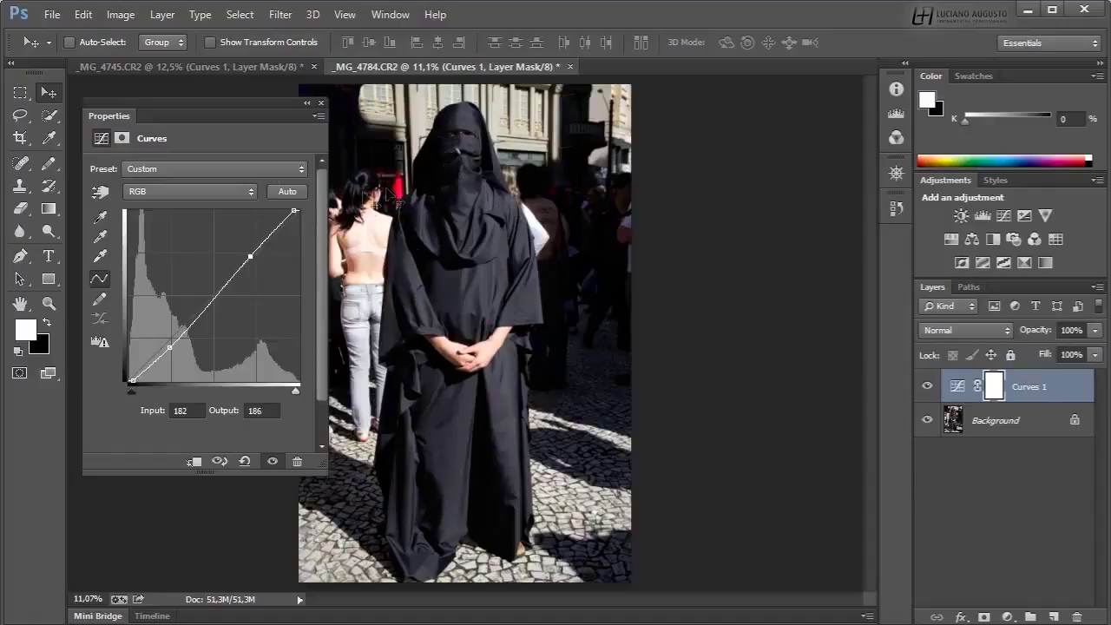
# Set the Red curve's white point to input 238 and its black point to input 38
pyautogui.click(206, 193)
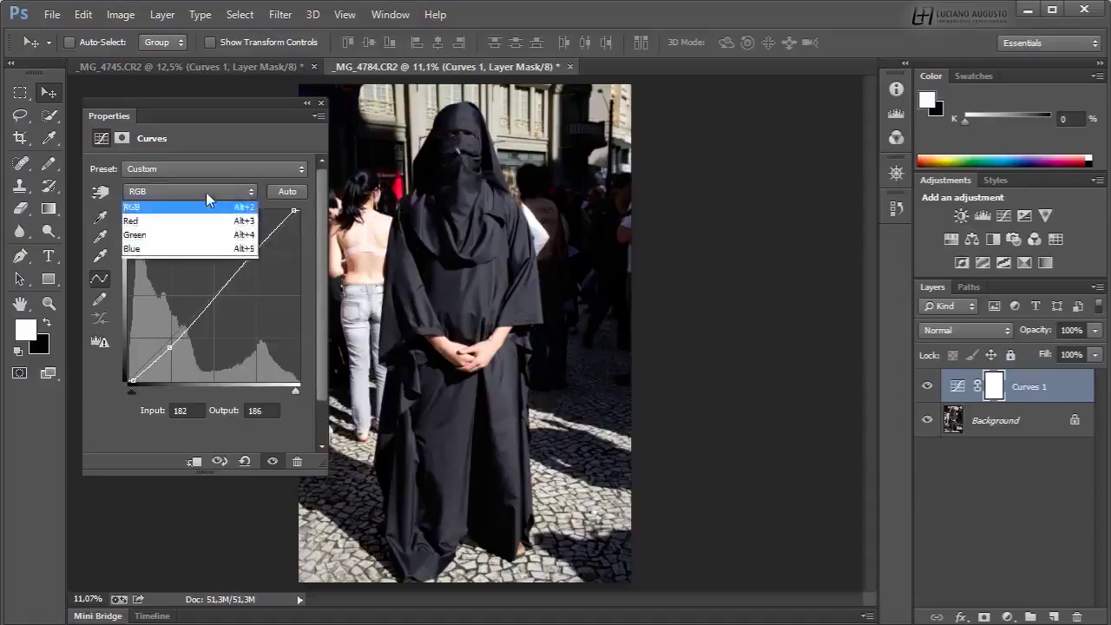
pyautogui.click(158, 223)
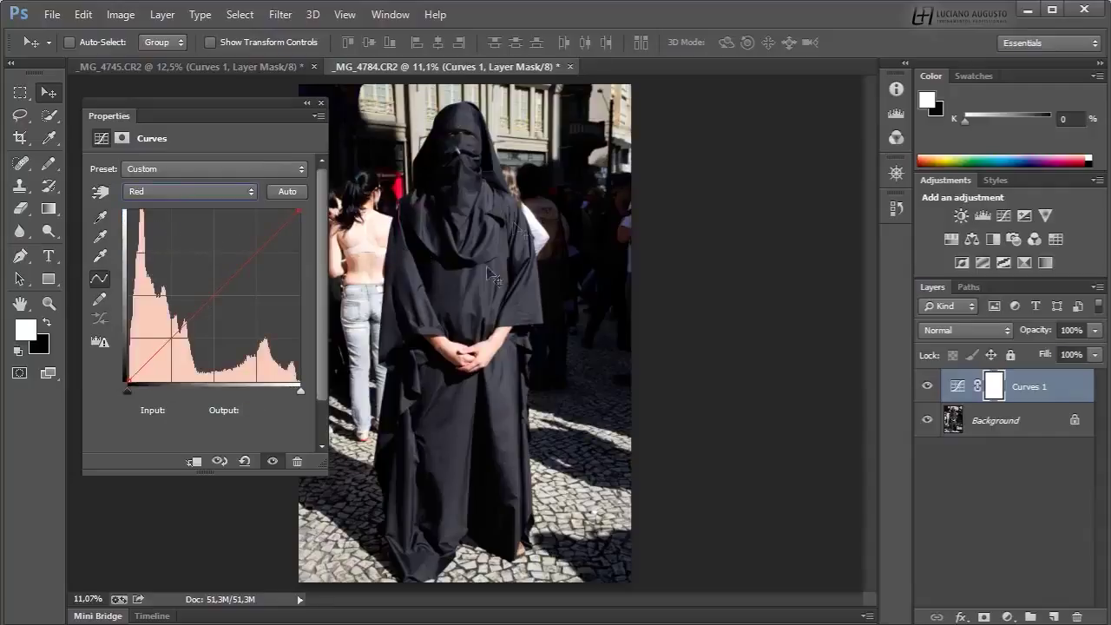
pyautogui.moveTo(299, 212); pyautogui.dragTo(290, 210)
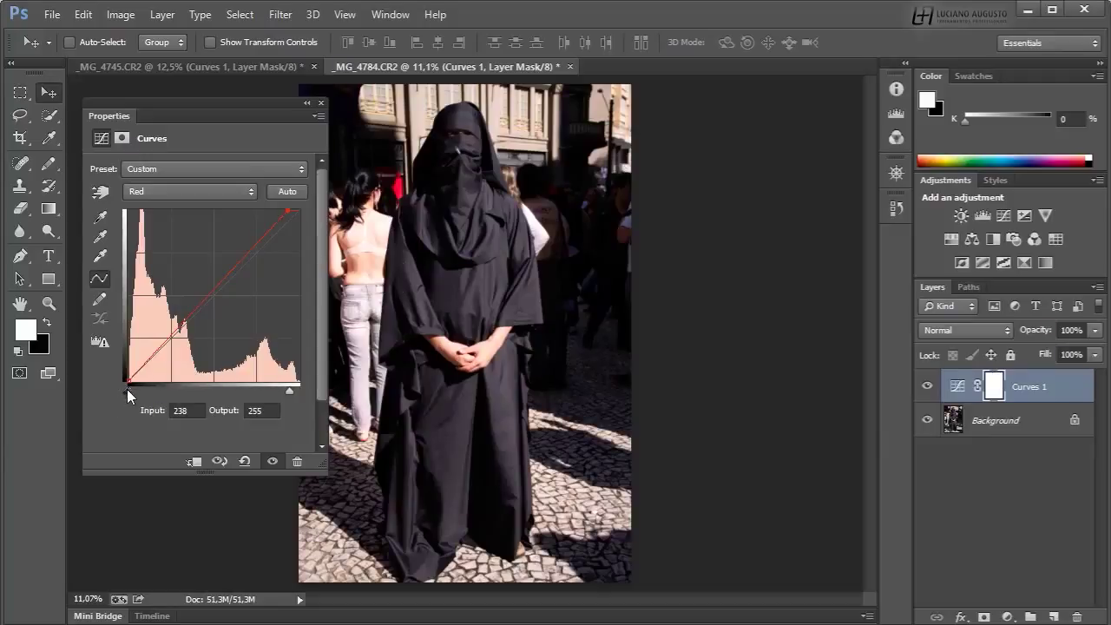
pyautogui.moveTo(128, 389); pyautogui.dragTo(153, 389)
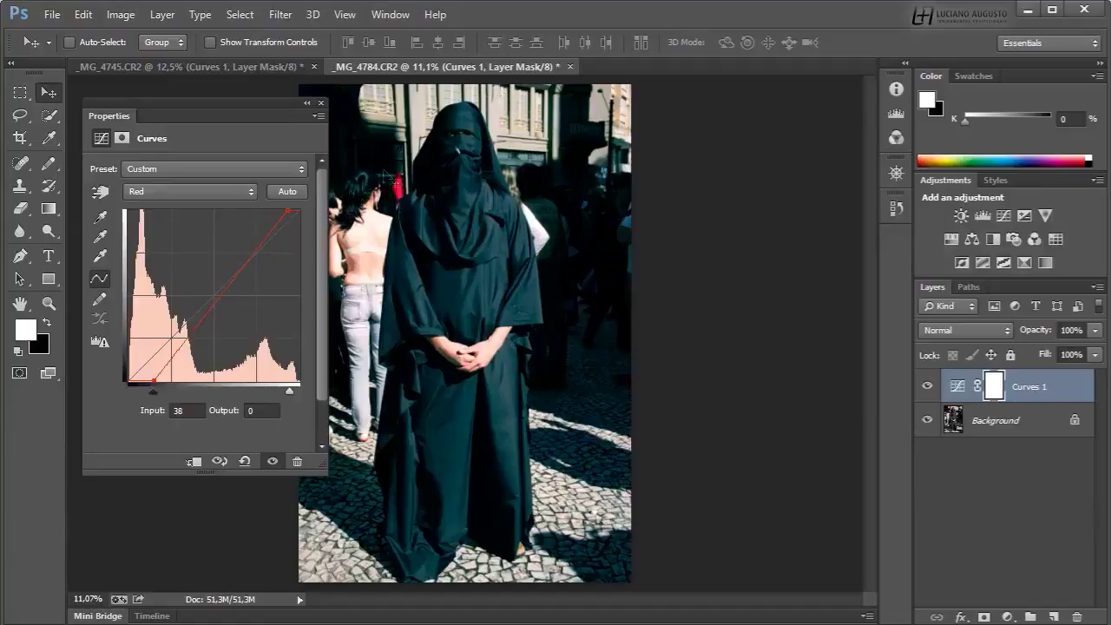
# Move the Red curve's black point to input 43 and white point slightly inward, add a lowered shadow point and another at input 166, output 169
pyautogui.moveTo(289, 211); pyautogui.dragTo(286, 211)
pyautogui.moveTo(150, 382); pyautogui.dragTo(159, 392)
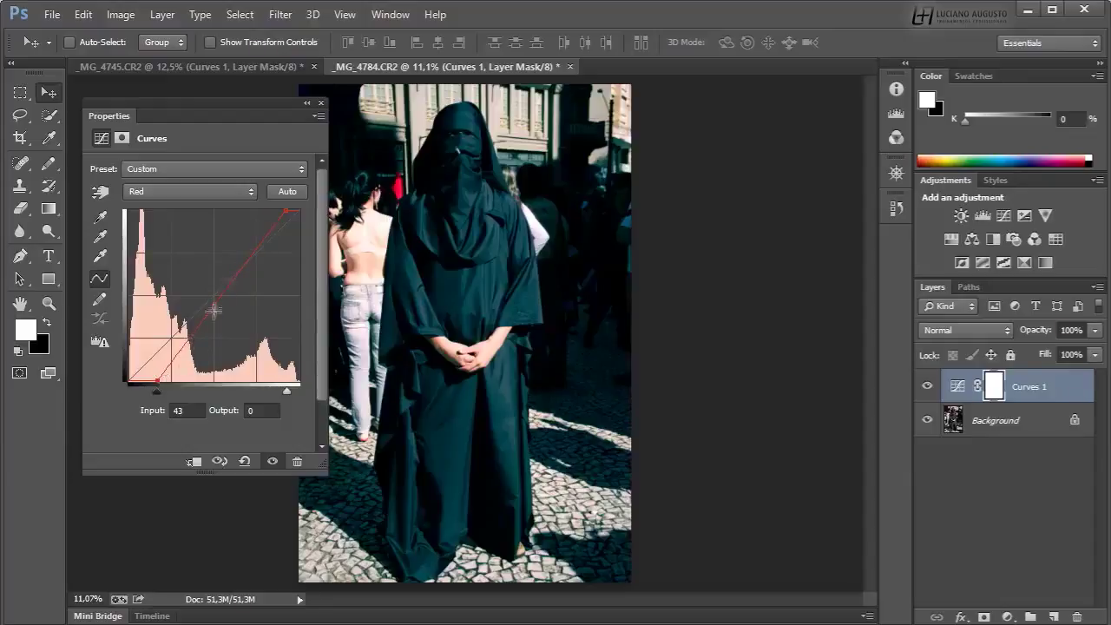
pyautogui.moveTo(199, 327); pyautogui.dragTo(207, 330)
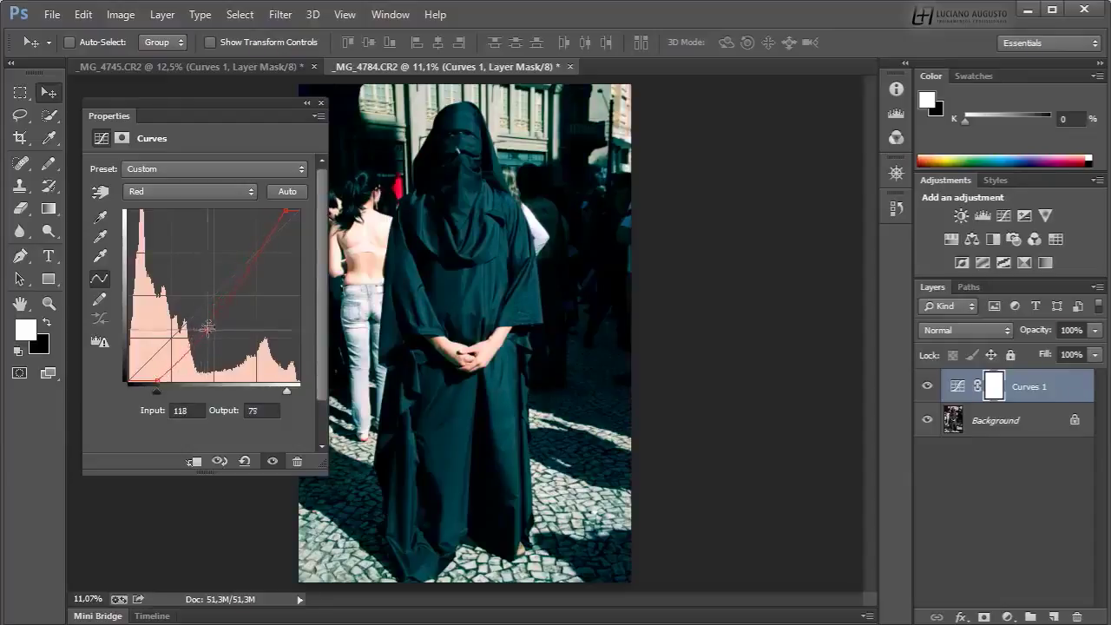
pyautogui.click(242, 271)
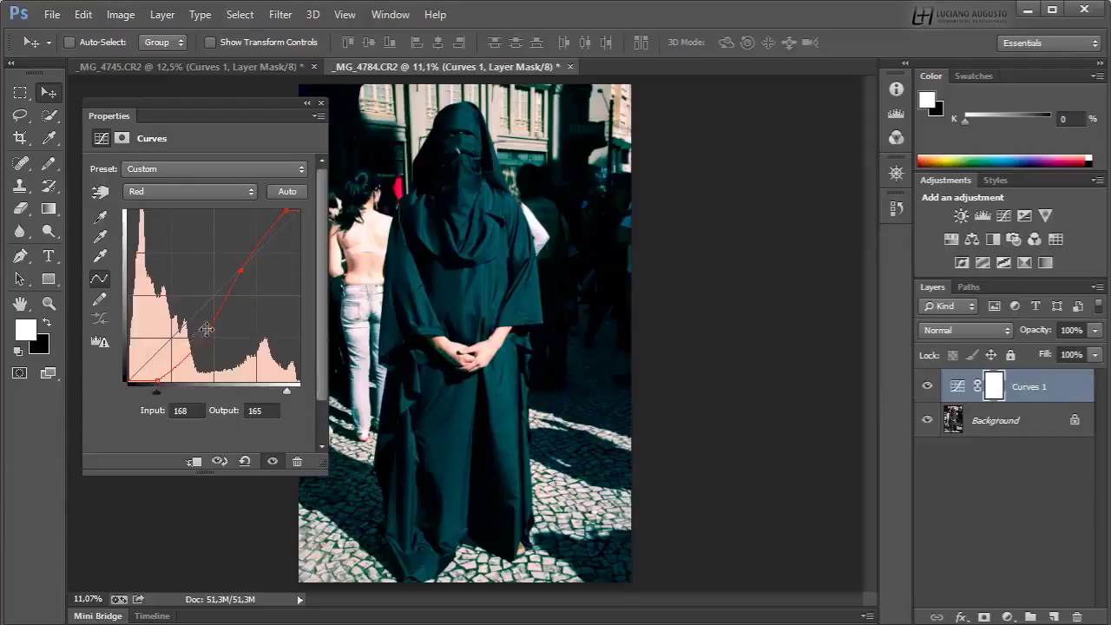
pyautogui.moveTo(206, 329); pyautogui.dragTo(208, 330)
pyautogui.moveTo(242, 270); pyautogui.dragTo(239, 268)
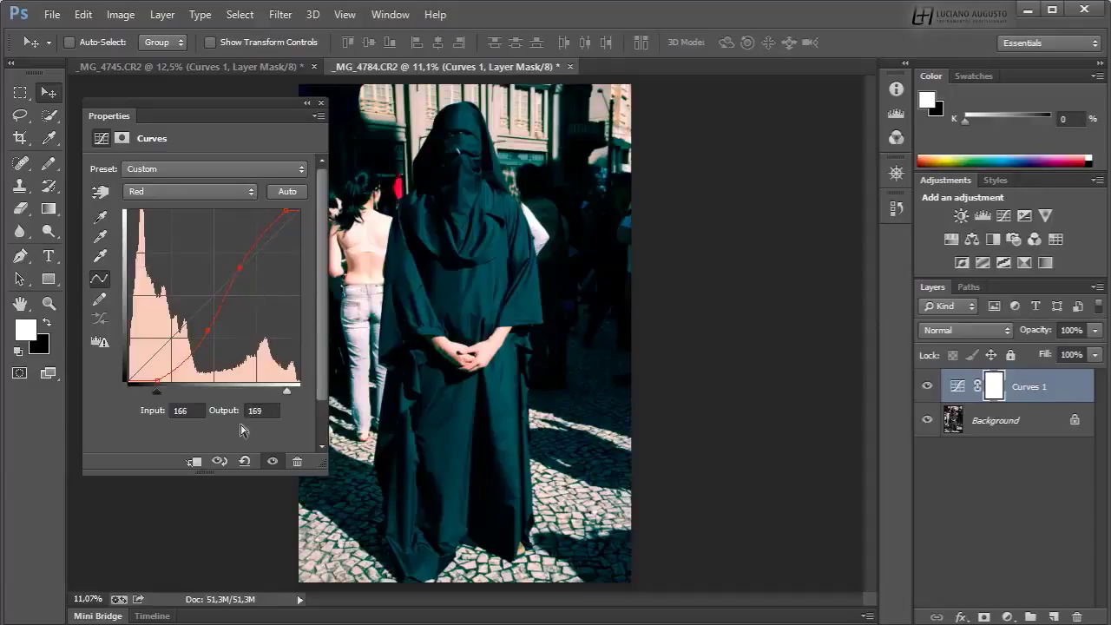
# Compare the photo with and without the Curves adjustment, leaving the adjustment hidden
pyautogui.click(271, 462)
pyautogui.click(272, 462)
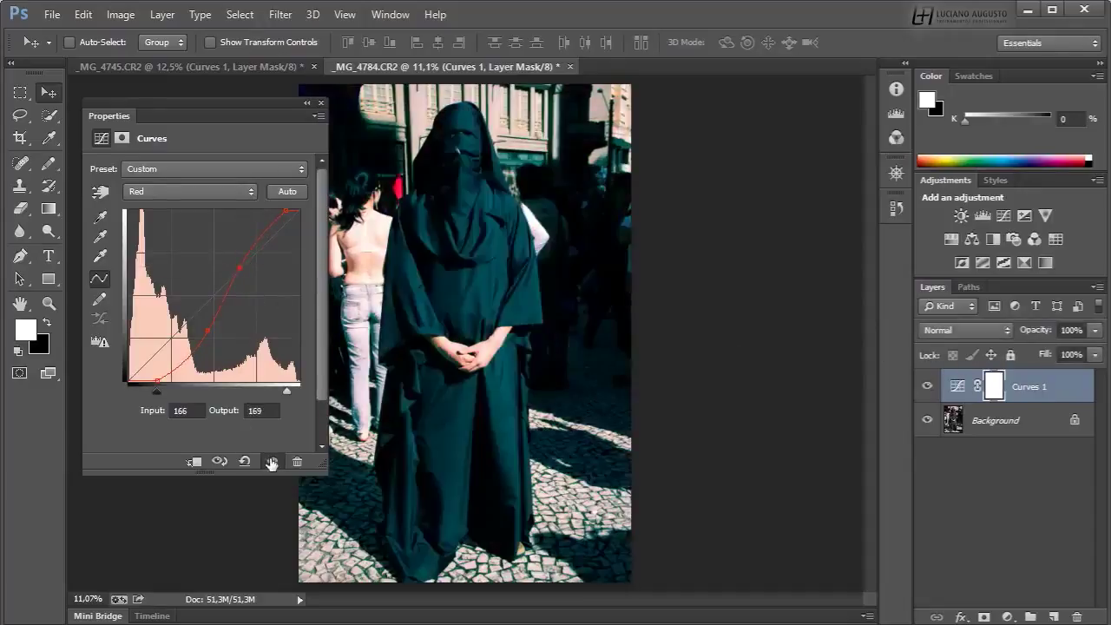
pyautogui.click(272, 462)
pyautogui.click(272, 462)
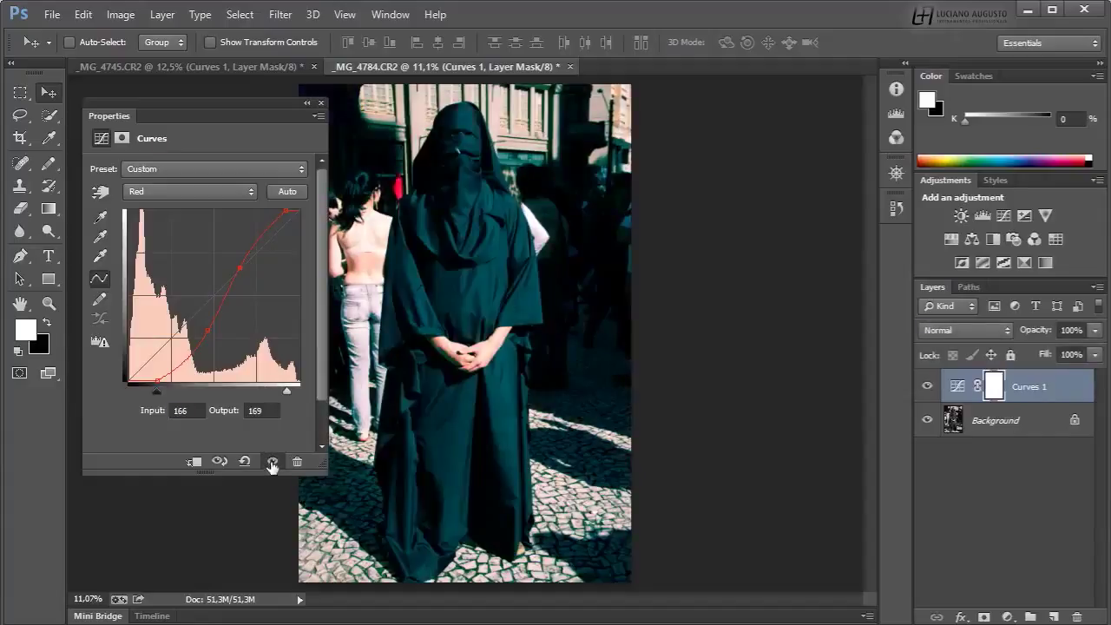
pyautogui.click(272, 462)
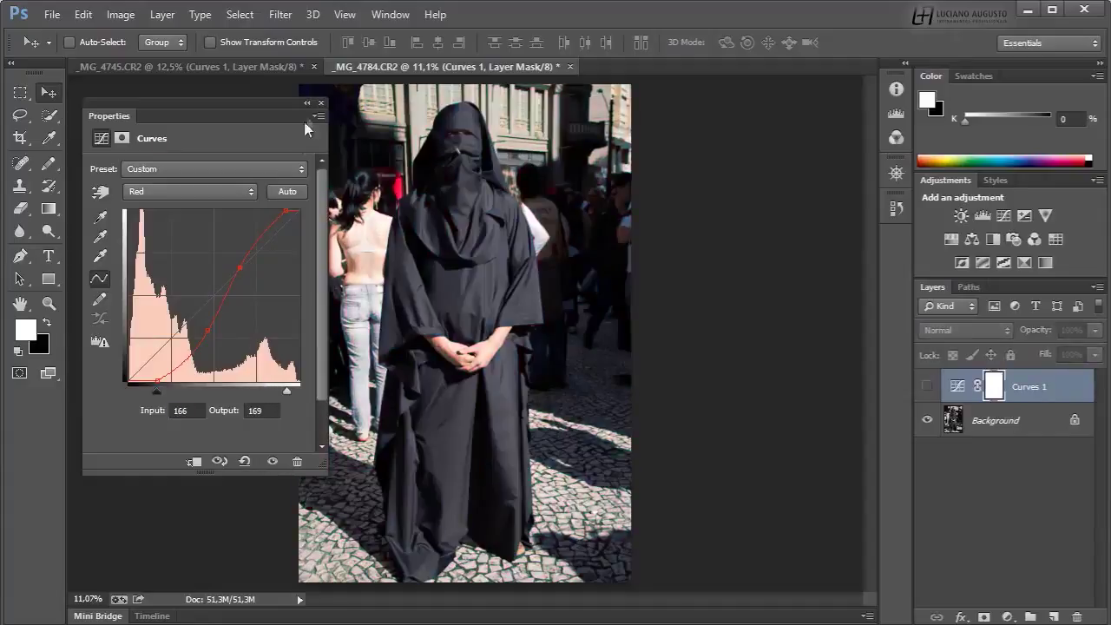
# Collapse Properties, display the photo's colour histogram, and delete the Curves adjustment layer
pyautogui.click(306, 102)
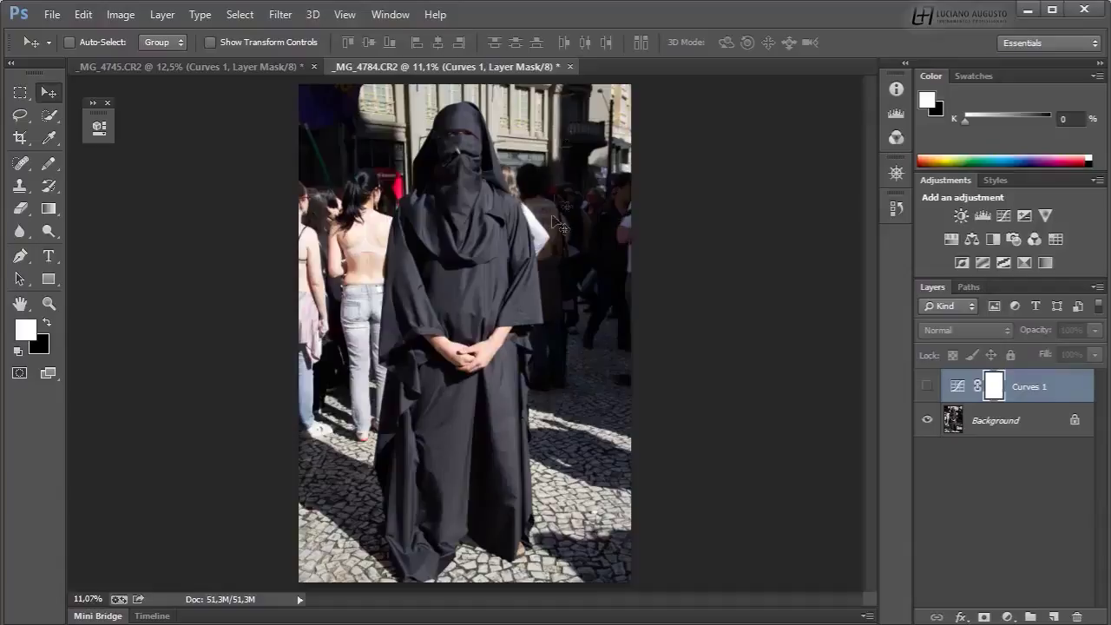
pyautogui.click(896, 113)
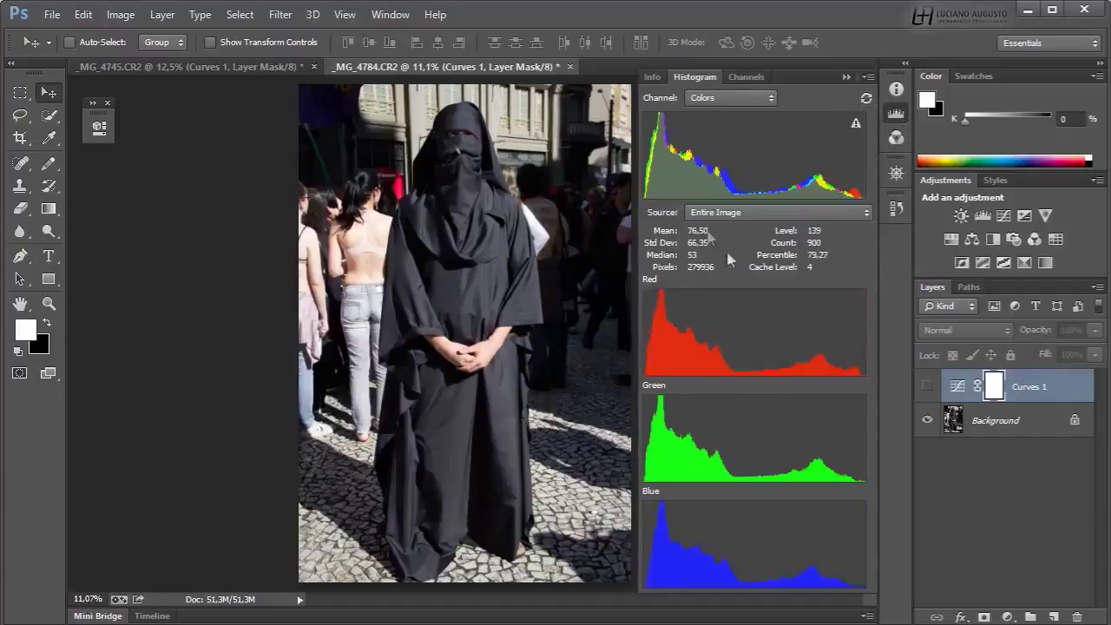
pyautogui.moveTo(1066, 390); pyautogui.dragTo(1076, 613)
# Add a Black & White adjustment layer with the Default preset and collapse its properties to uncover the photo
pyautogui.click(1009, 616)
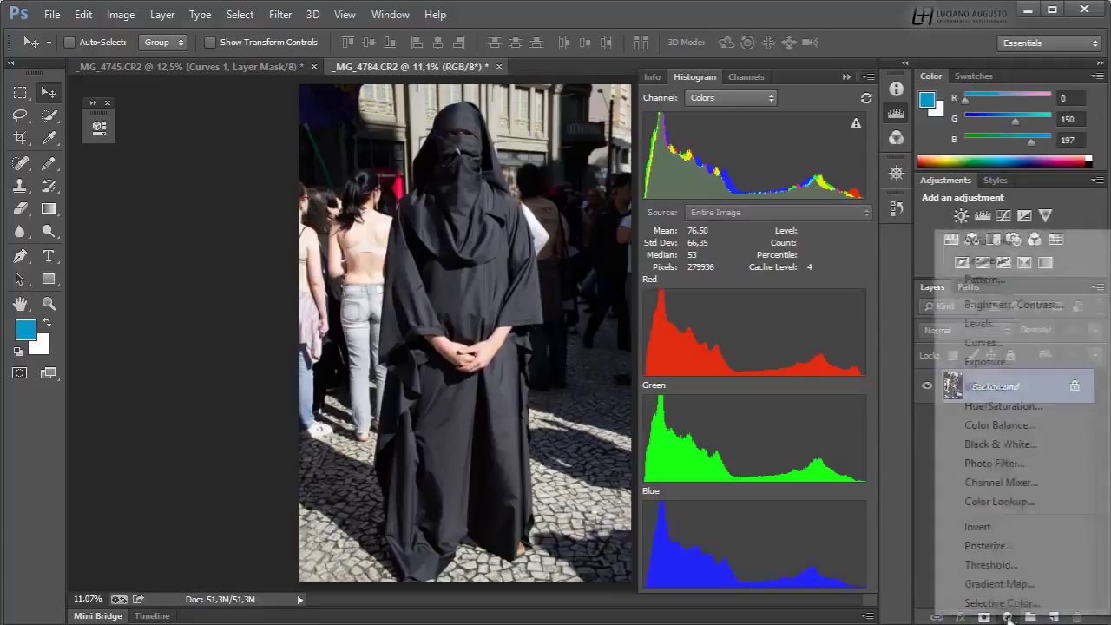
pyautogui.click(1001, 444)
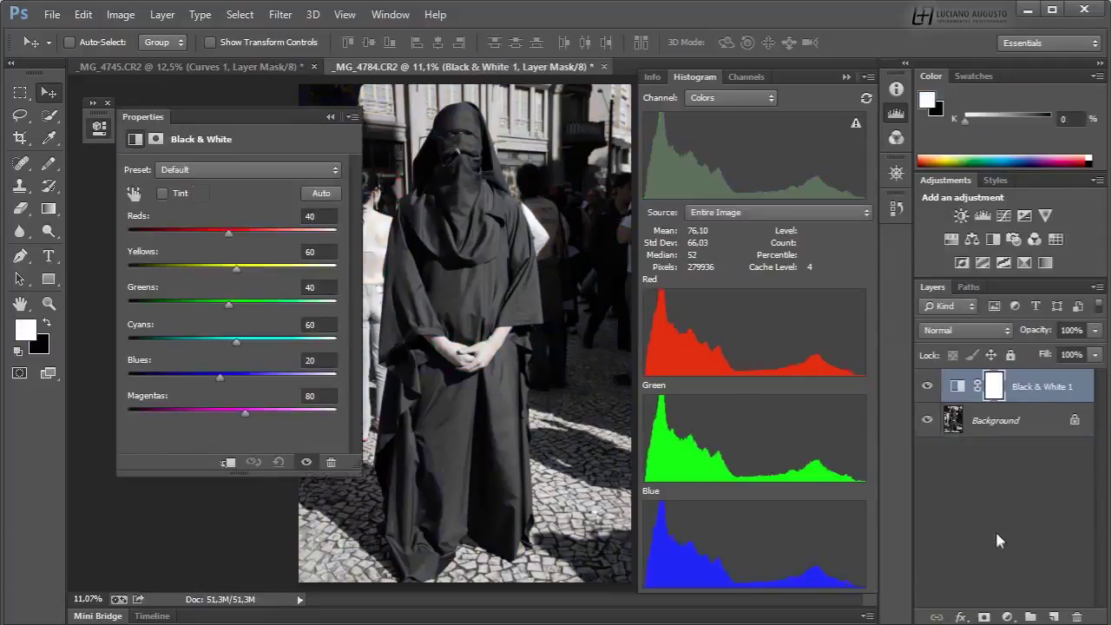
pyautogui.click(99, 127)
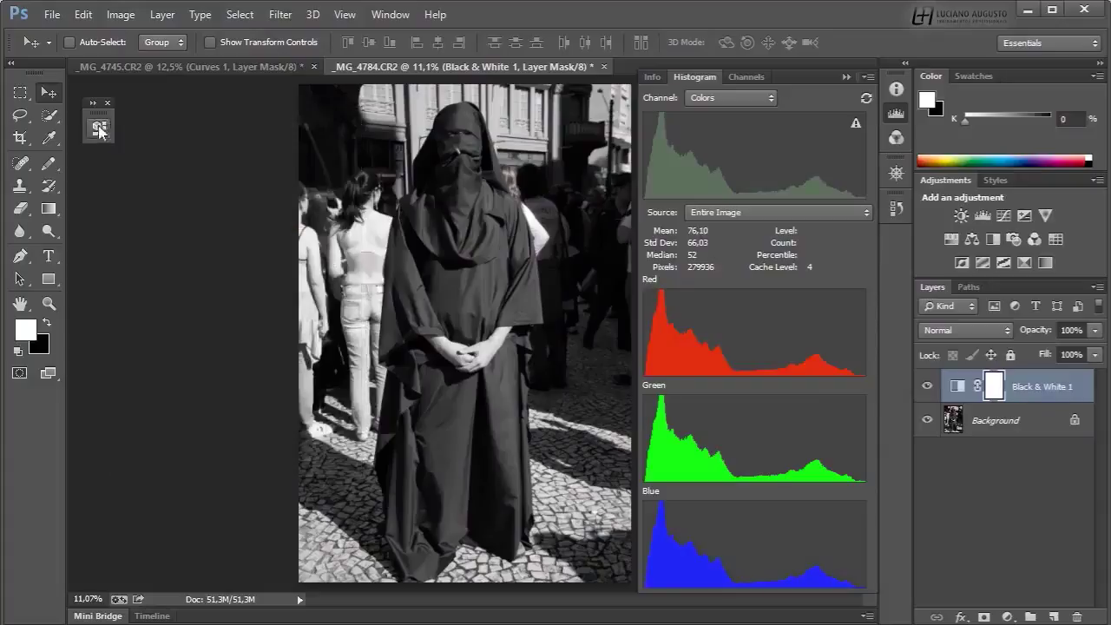
pyautogui.moveTo(741, 338)
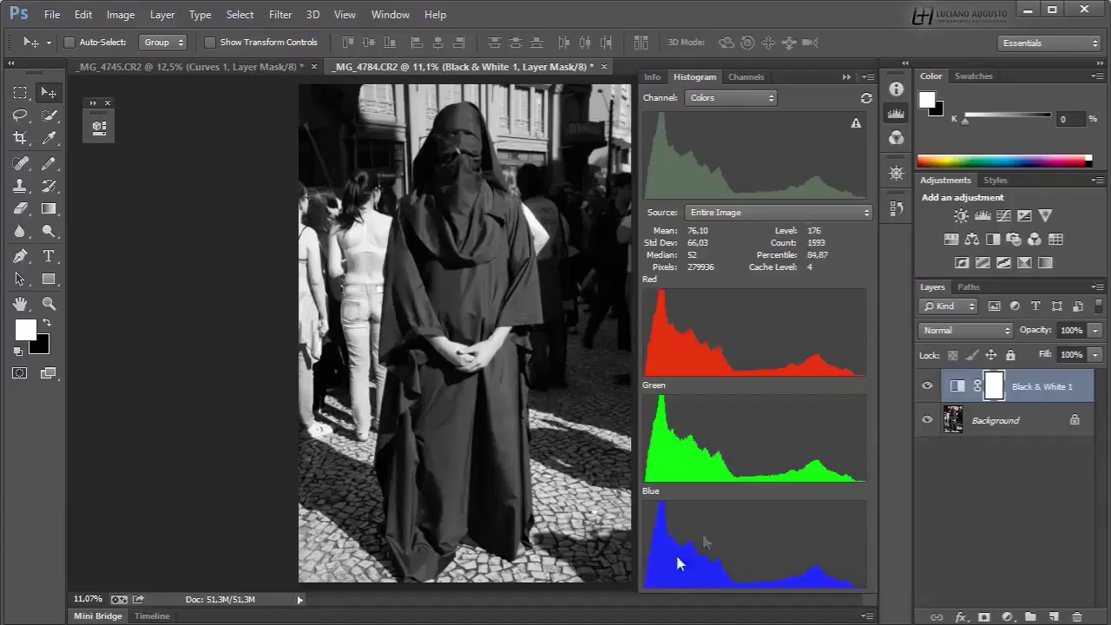
# Add a Curves layer above Black & White with RGB points at input 65, output 55 and input 190, output 204
pyautogui.click(1024, 549)
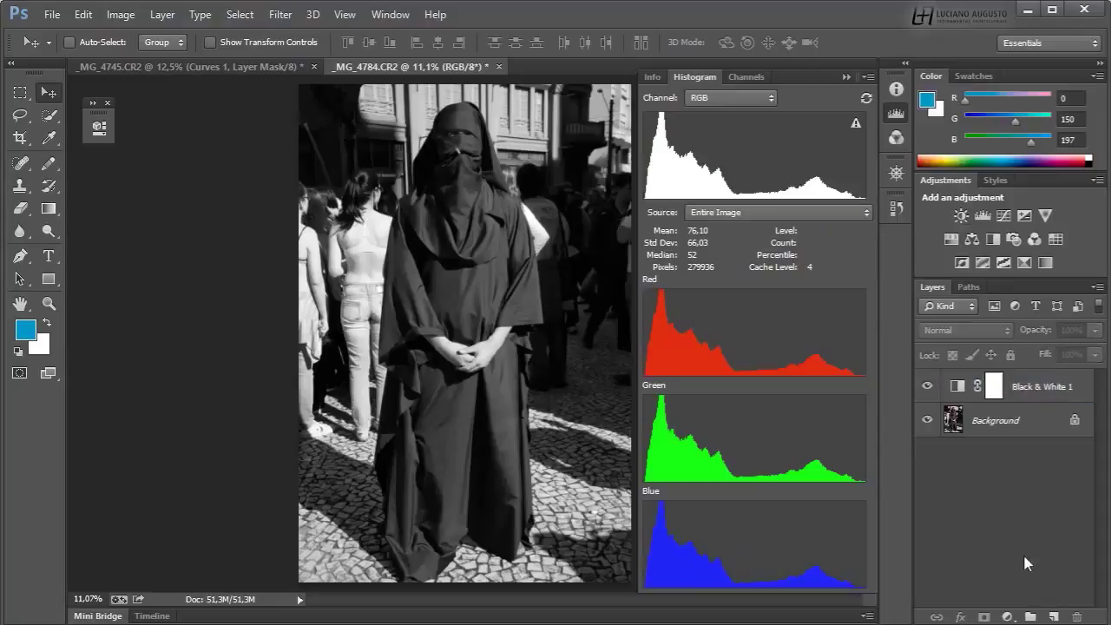
pyautogui.click(1008, 617)
pyautogui.click(998, 340)
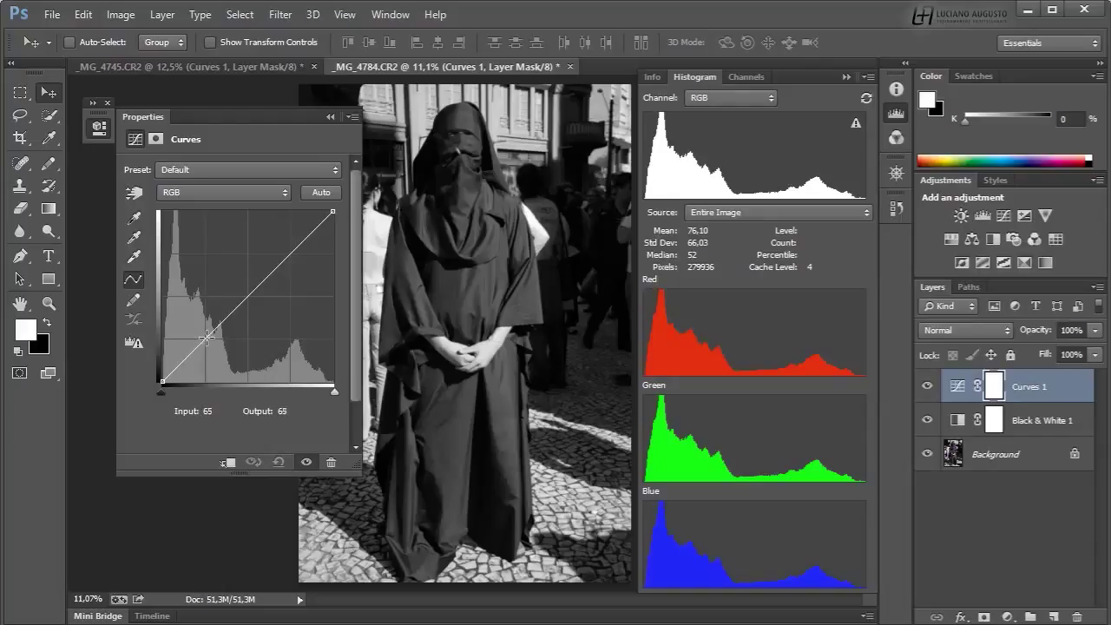
pyautogui.moveTo(207, 339); pyautogui.dragTo(206, 343)
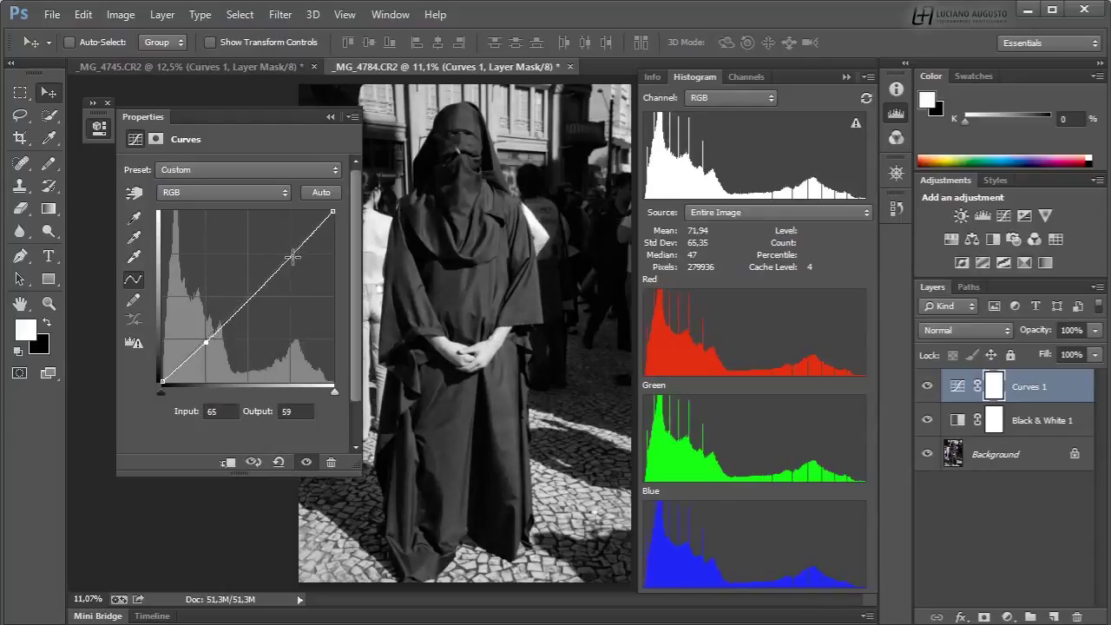
pyautogui.moveTo(293, 255)
pyautogui.mouseDown()
pyautogui.moveTo(290, 228)
pyautogui.moveTo(289, 251)
pyautogui.mouseUp()
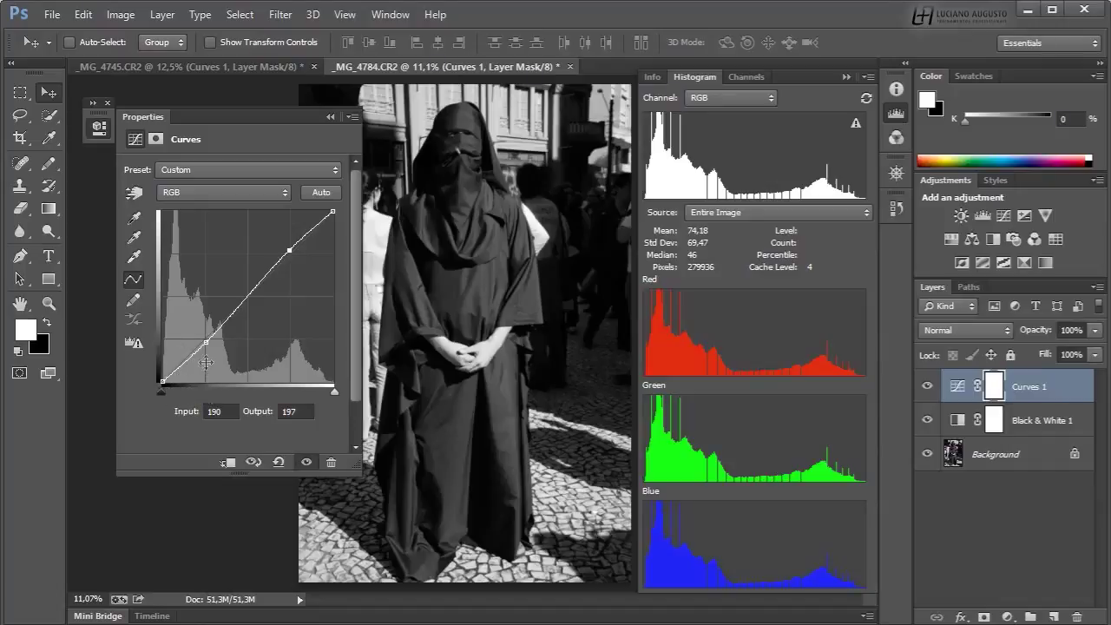
pyautogui.moveTo(204, 340); pyautogui.dragTo(206, 346)
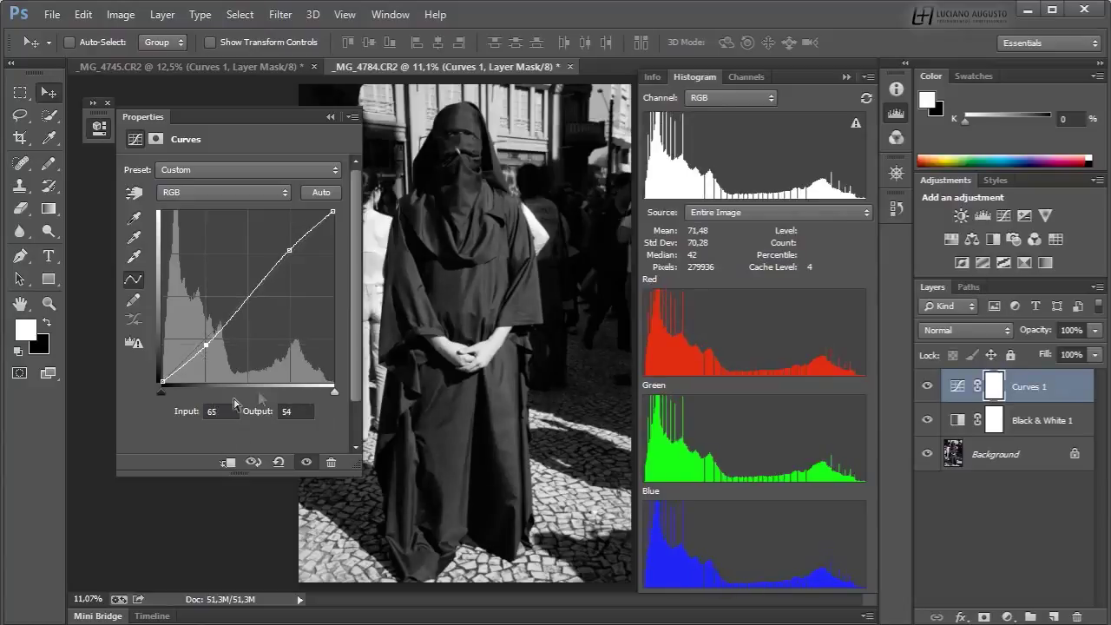
pyautogui.moveTo(206, 343); pyautogui.dragTo(206, 344)
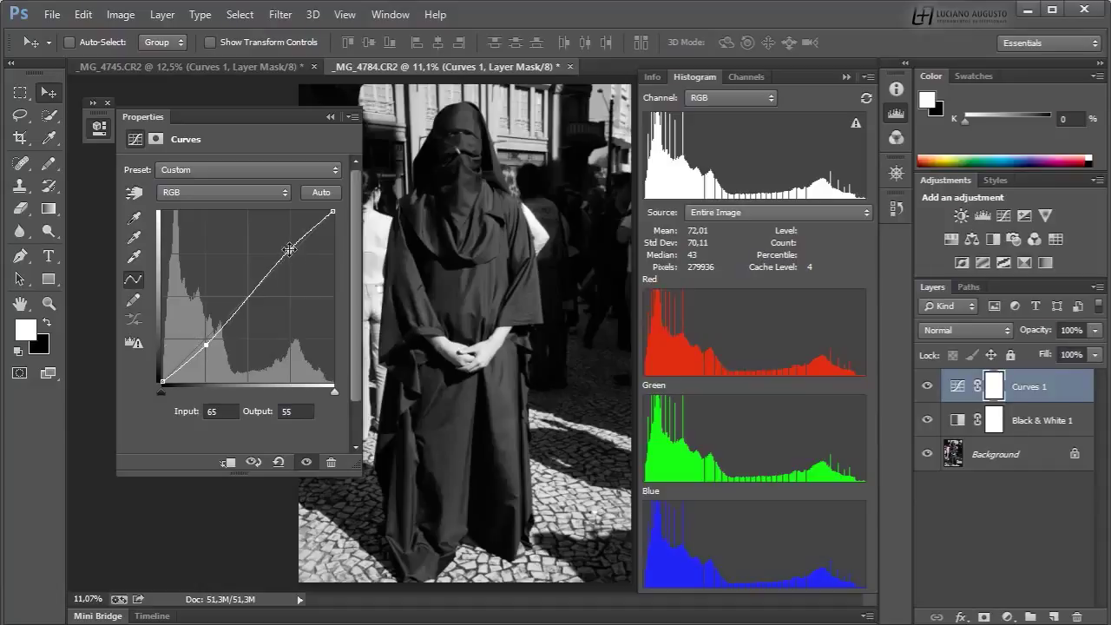
pyautogui.moveTo(289, 249); pyautogui.dragTo(290, 247)
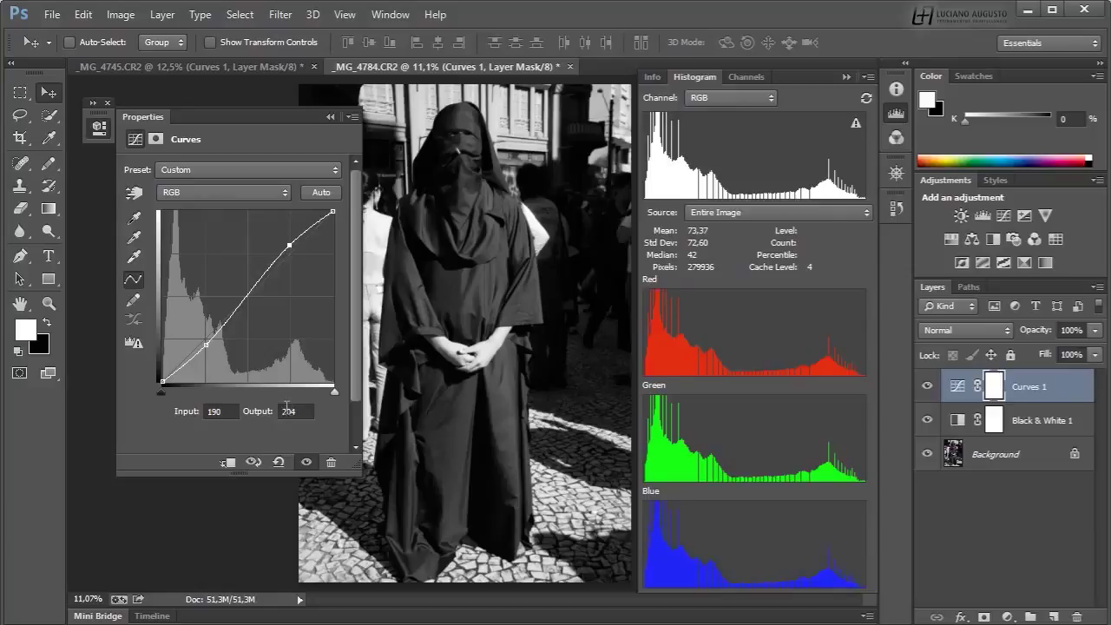
# On the Blue curve, lower the white point's output and raise the black point's output to slightly above 39
pyautogui.click(192, 190)
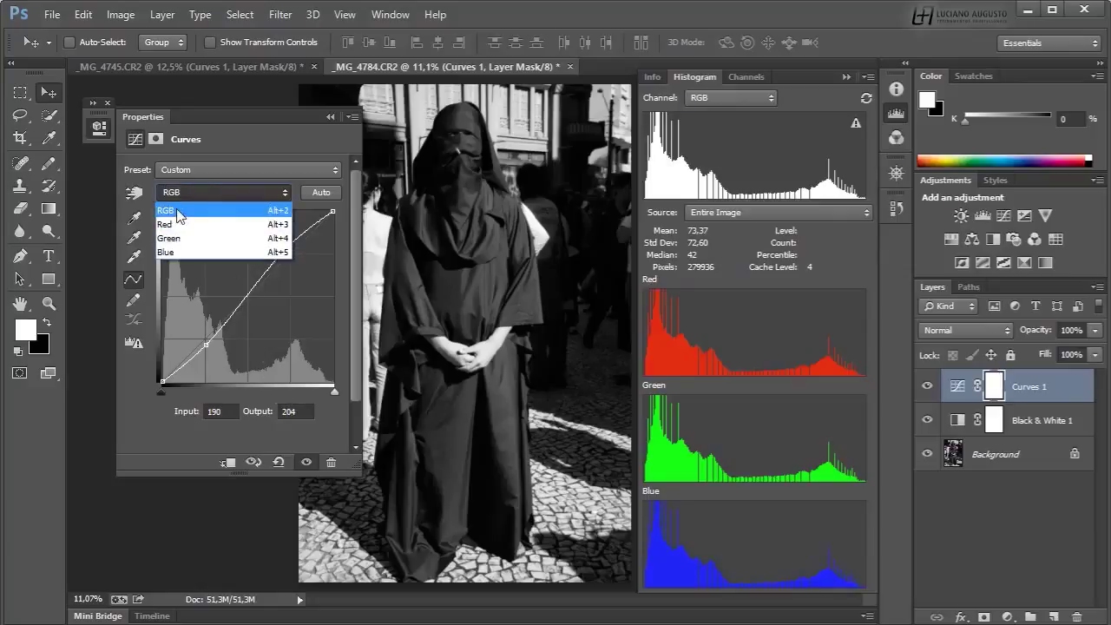
pyautogui.click(169, 252)
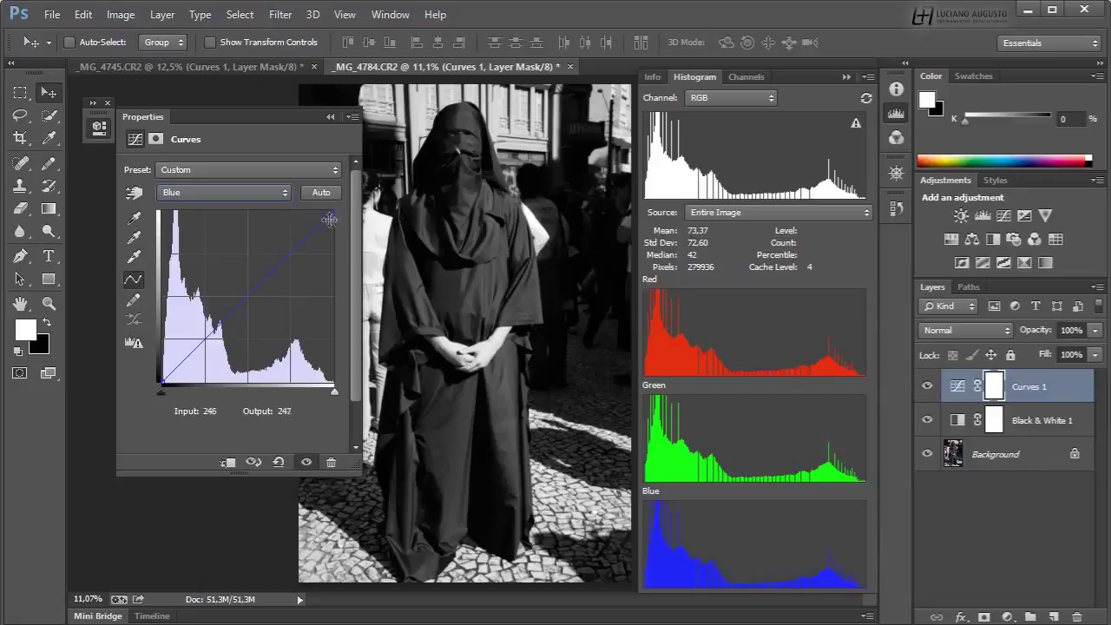
pyautogui.moveTo(334, 211); pyautogui.dragTo(334, 246)
pyautogui.click(161, 389)
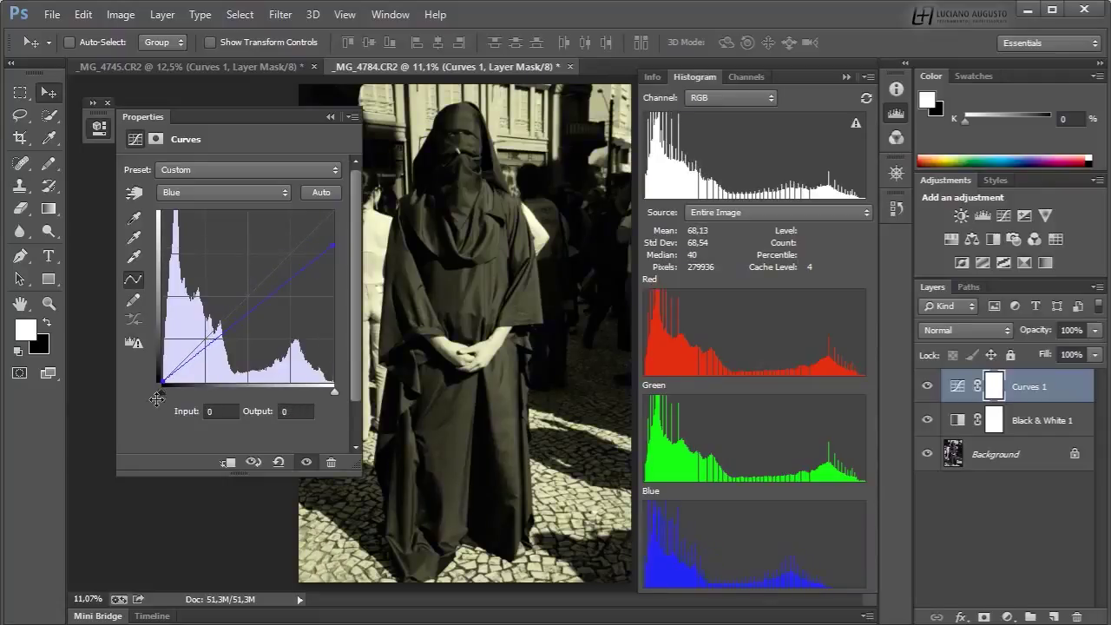
pyautogui.moveTo(161, 381); pyautogui.dragTo(162, 357)
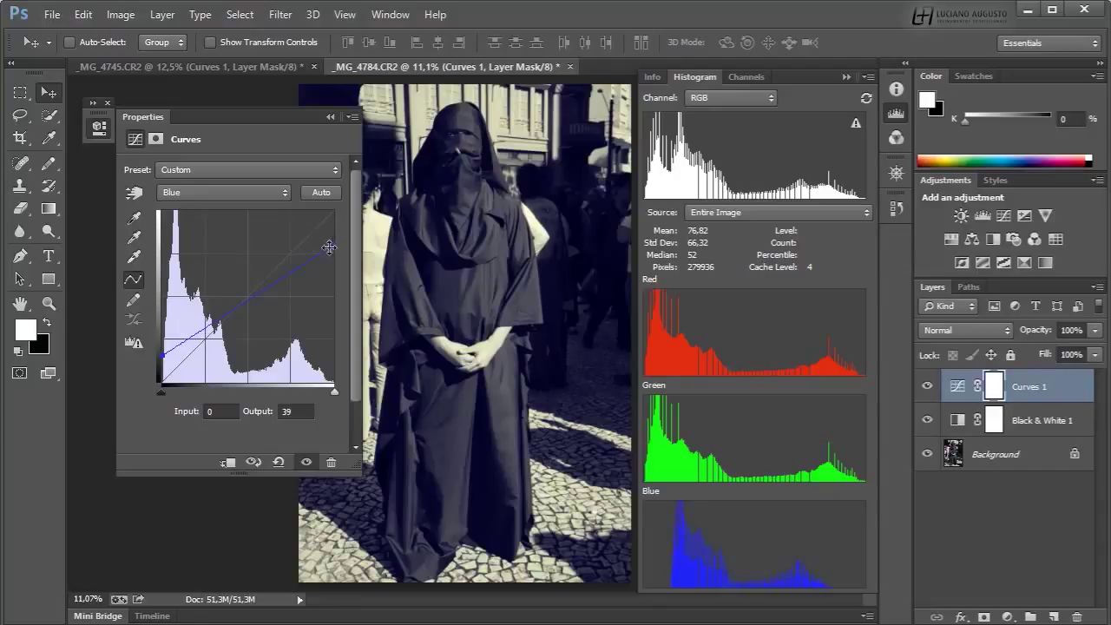
pyautogui.moveTo(162, 356); pyautogui.dragTo(161, 351)
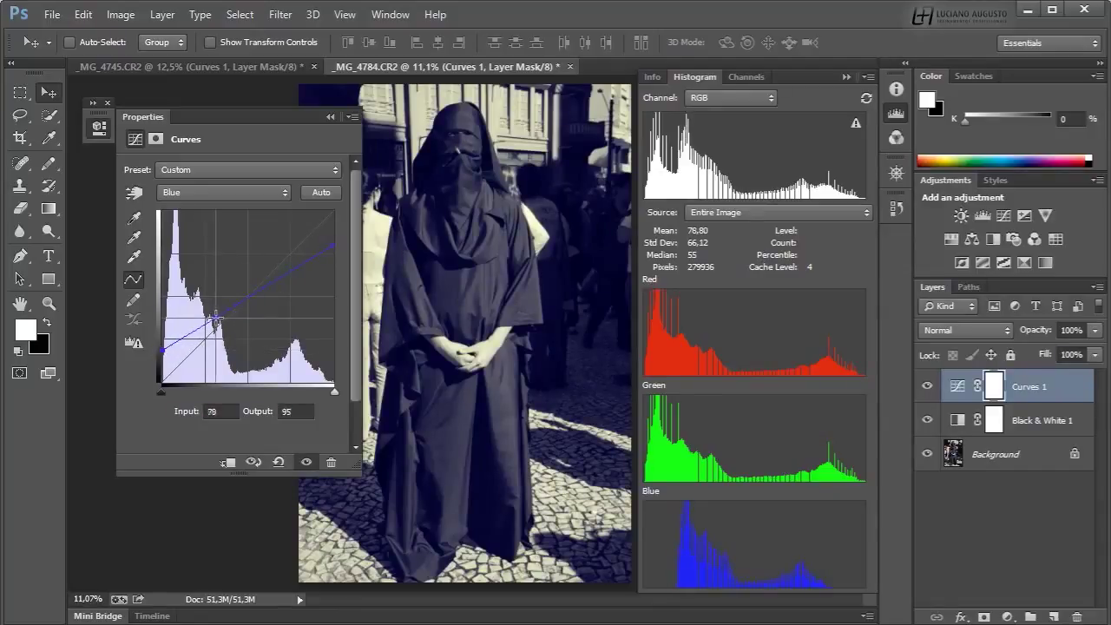
# Add a lowered shadow point and a highlight point at input 183, output 179 to the Blue curve
pyautogui.moveTo(215, 319); pyautogui.dragTo(220, 323)
pyautogui.moveTo(287, 276); pyautogui.dragTo(282, 263)
pyautogui.moveTo(220, 322); pyautogui.dragTo(221, 323)
pyautogui.click(284, 264)
pyautogui.moveTo(283, 264); pyautogui.dragTo(285, 262)
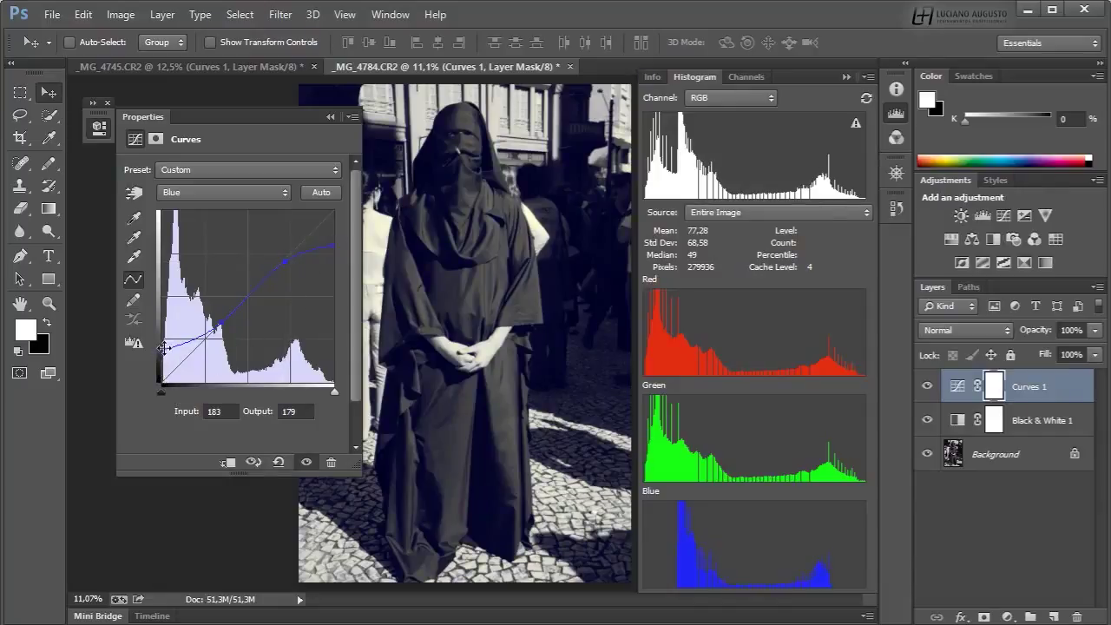
# Collapse Properties and Histogram to view the whole toned photo
pyautogui.moveTo(766, 357)
pyautogui.click(99, 127)
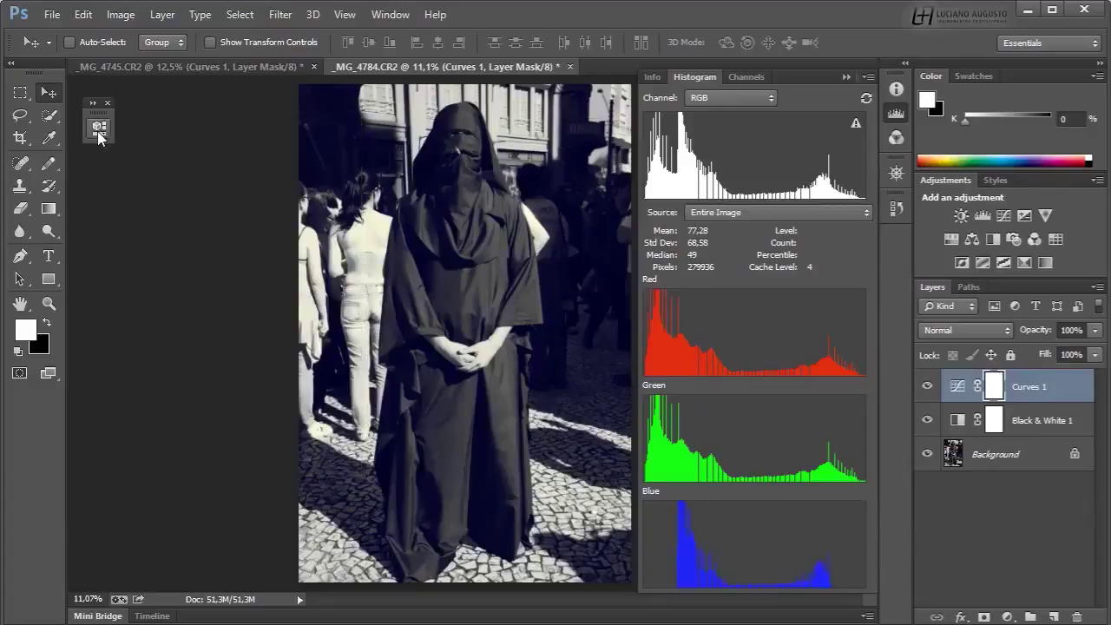
pyautogui.click(896, 113)
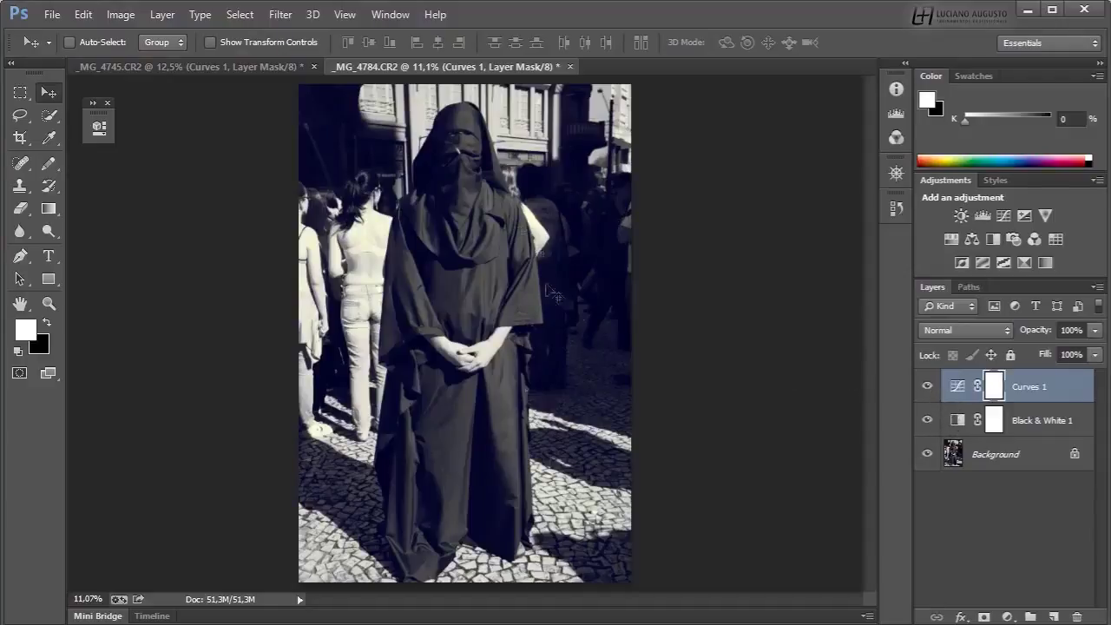
# Hide the Black & White layer and compare the colour photo with and without the Curves adjustment
pyautogui.click(929, 422)
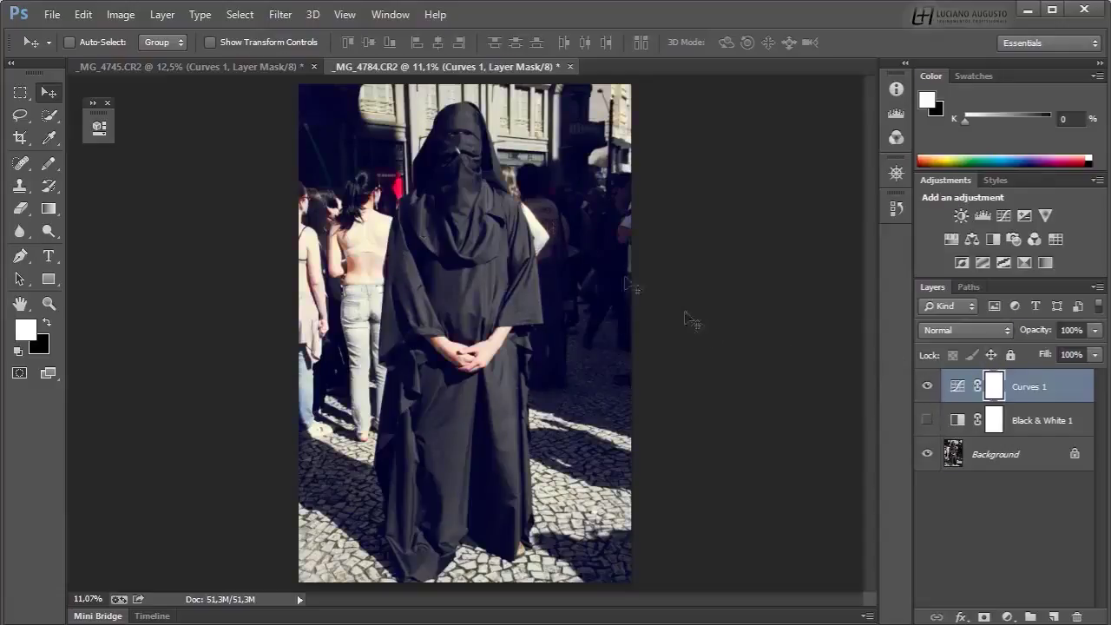
pyautogui.click(928, 390)
pyautogui.click(927, 390)
pyautogui.click(928, 390)
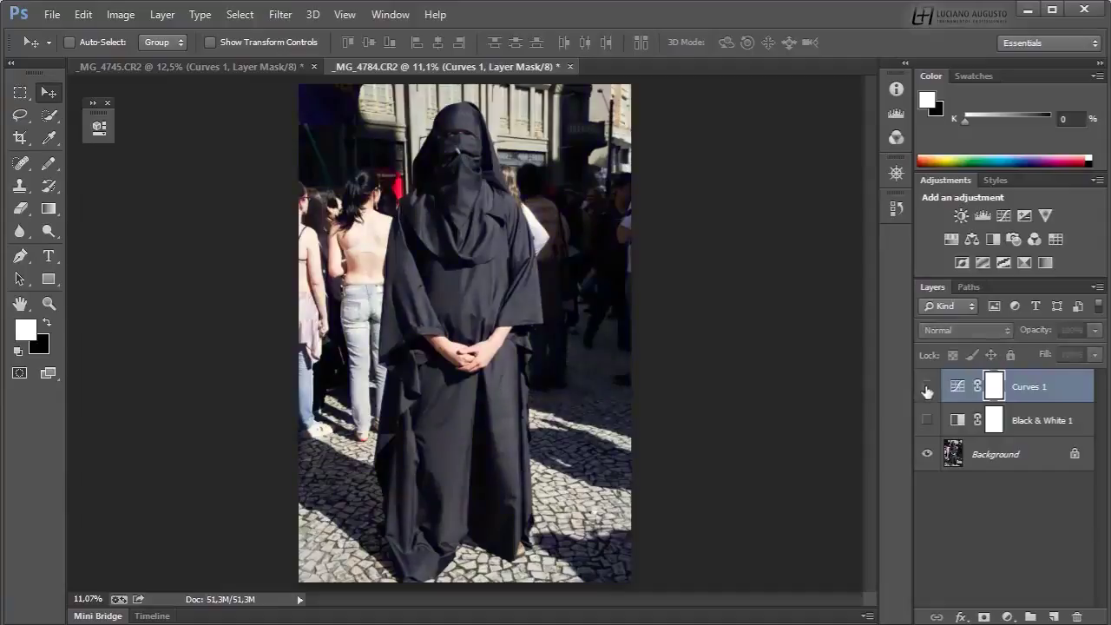
pyautogui.click(927, 390)
# Move the Curves layer below Black & White and preview the photo with Black & White shown and hidden
pyautogui.moveTo(950, 389); pyautogui.dragTo(950, 434)
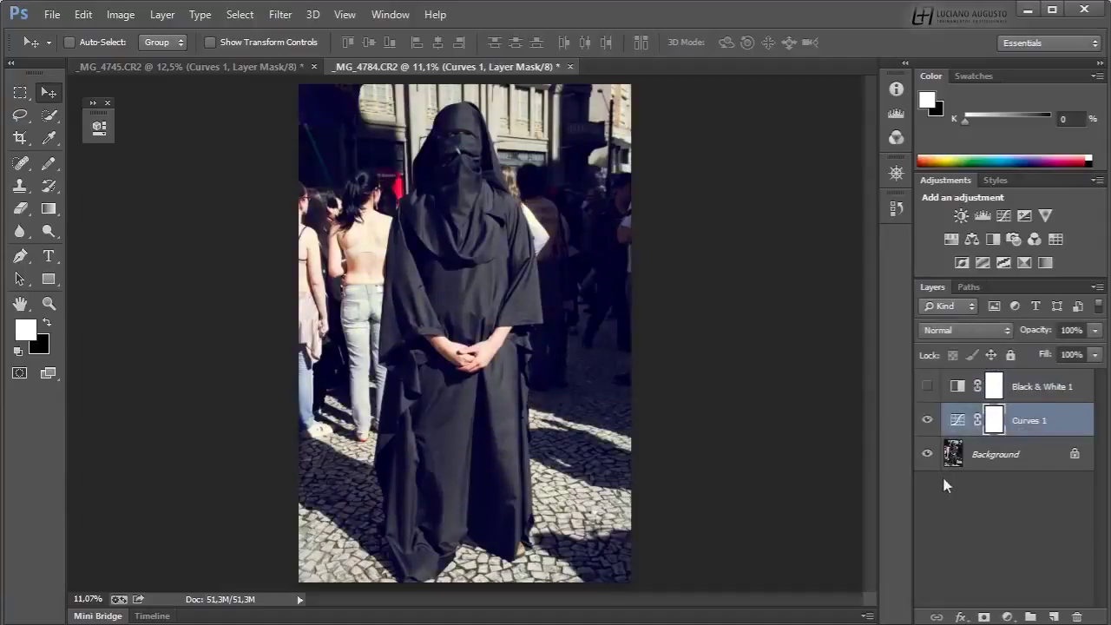
pyautogui.click(972, 486)
pyautogui.click(1051, 391)
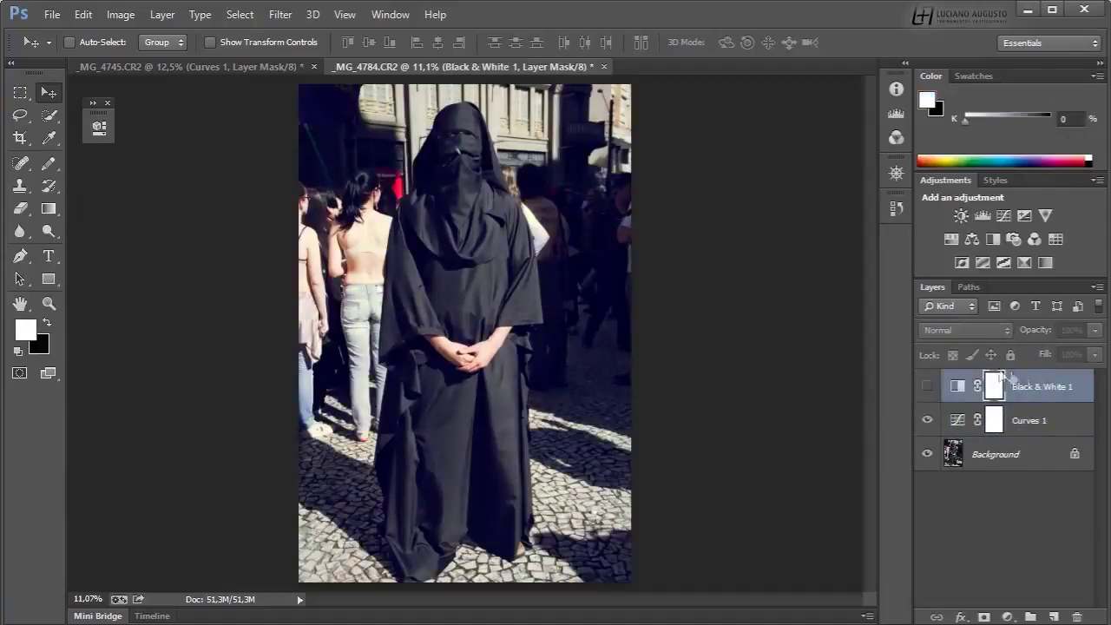
pyautogui.click(927, 387)
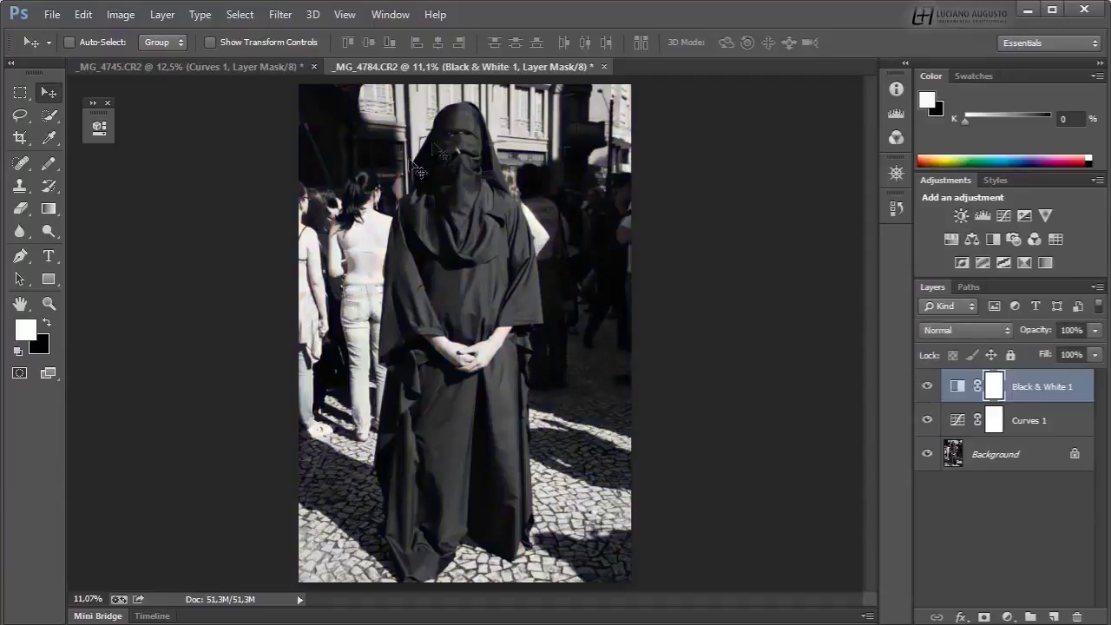
pyautogui.click(927, 387)
# Select the Curves layer, make the Black & White layer visible again, and display the histogram
pyautogui.click(955, 424)
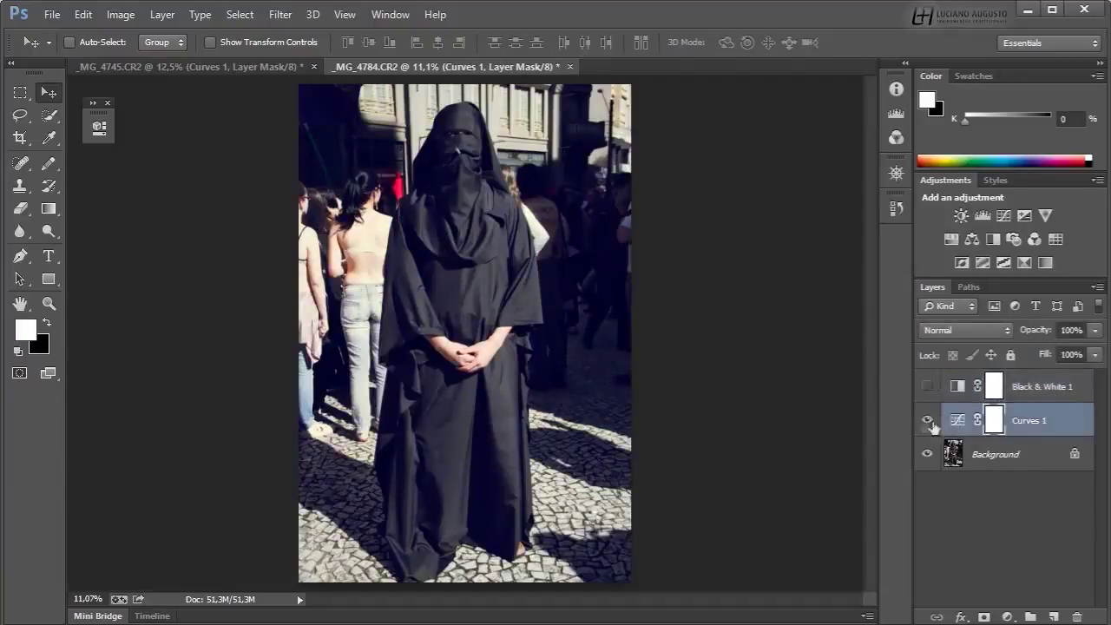
pyautogui.click(927, 388)
pyautogui.click(896, 113)
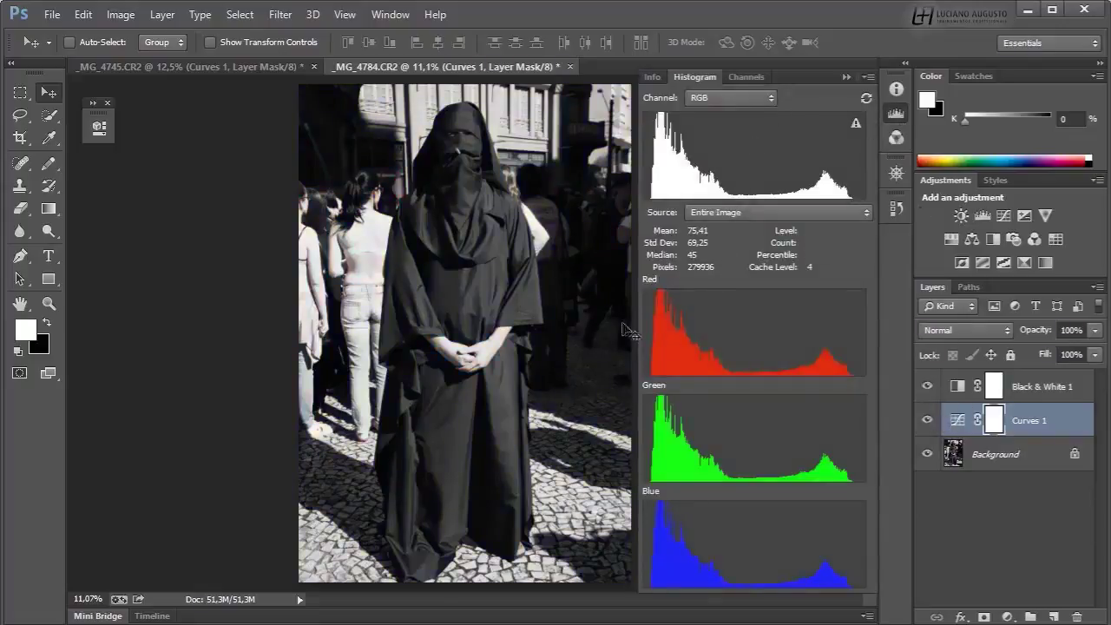
# Toggle the Curves layer's visibility repeatedly to compare the black-and-white photo and its histogram with and without the adjustment, leaving it shown
pyautogui.click(929, 422)
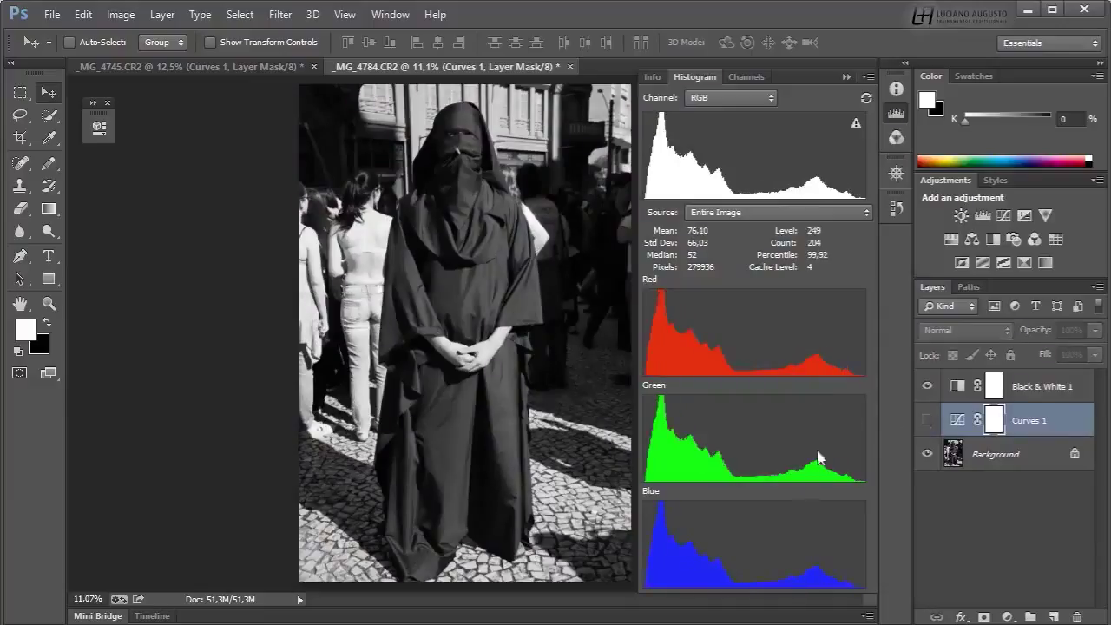
pyautogui.click(927, 423)
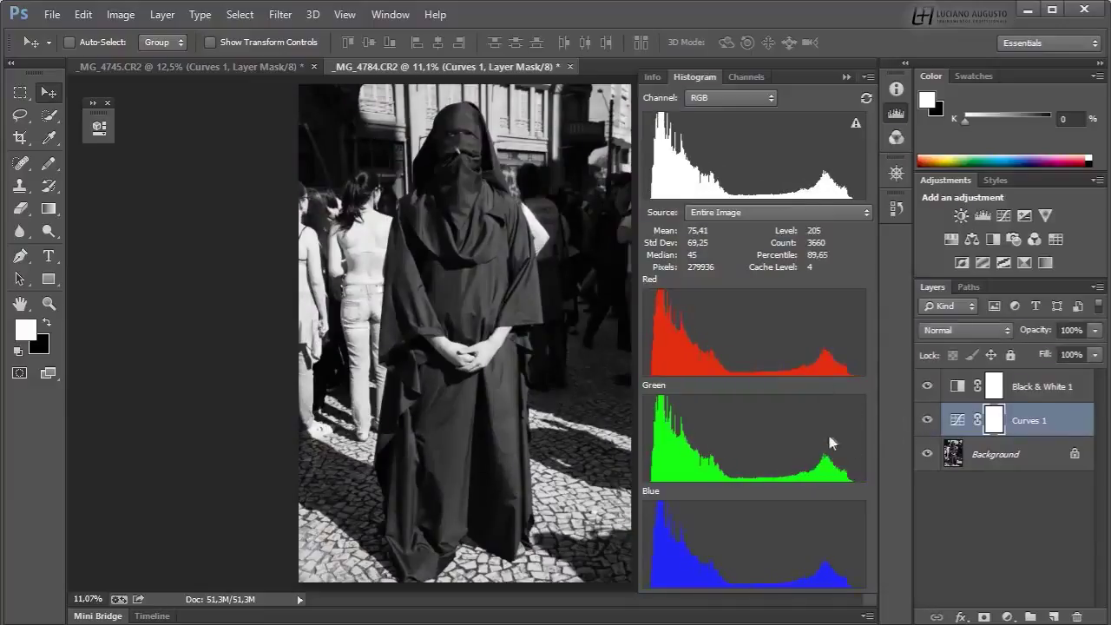
pyautogui.click(929, 421)
pyautogui.click(929, 422)
pyautogui.click(929, 422)
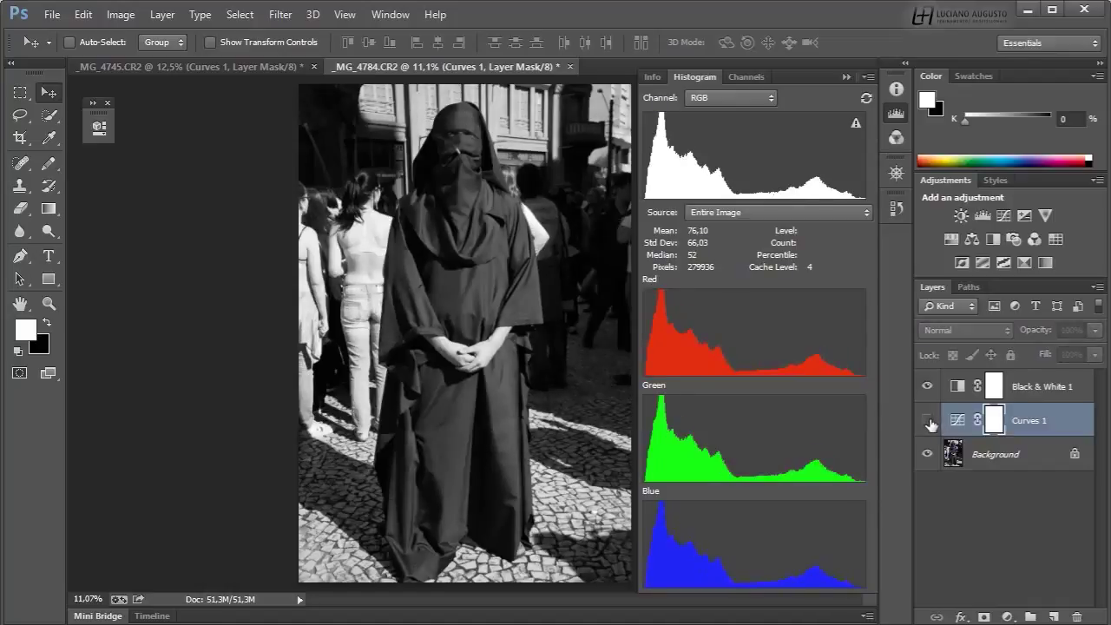
pyautogui.click(929, 422)
# Preview the colour photo with the Black & White layer hidden, select that layer, and make it visible again
pyautogui.click(928, 387)
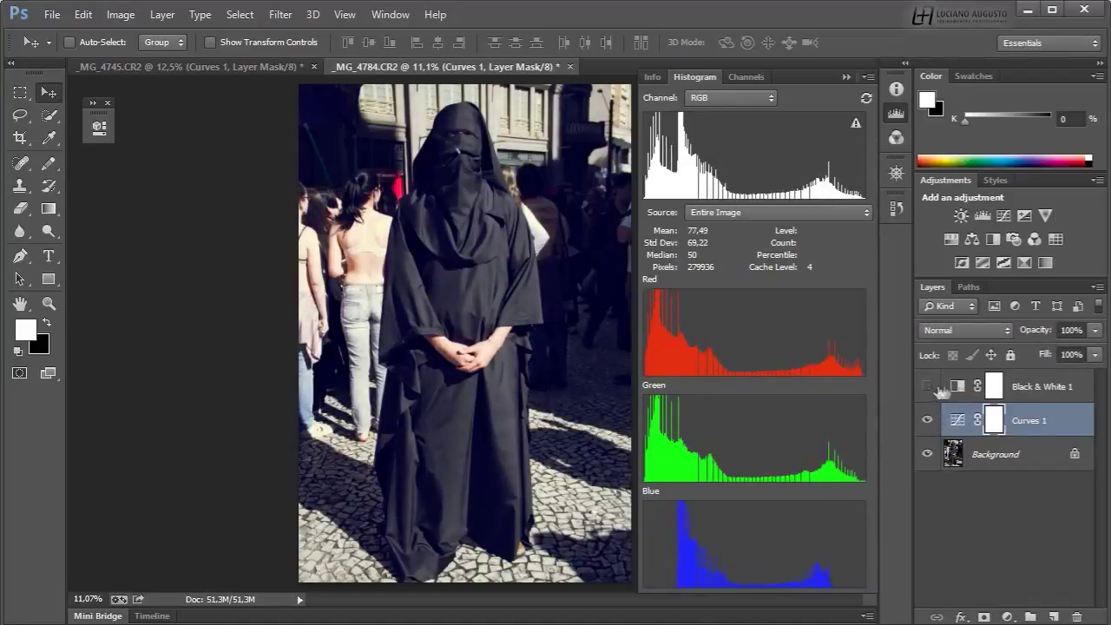
pyautogui.click(956, 388)
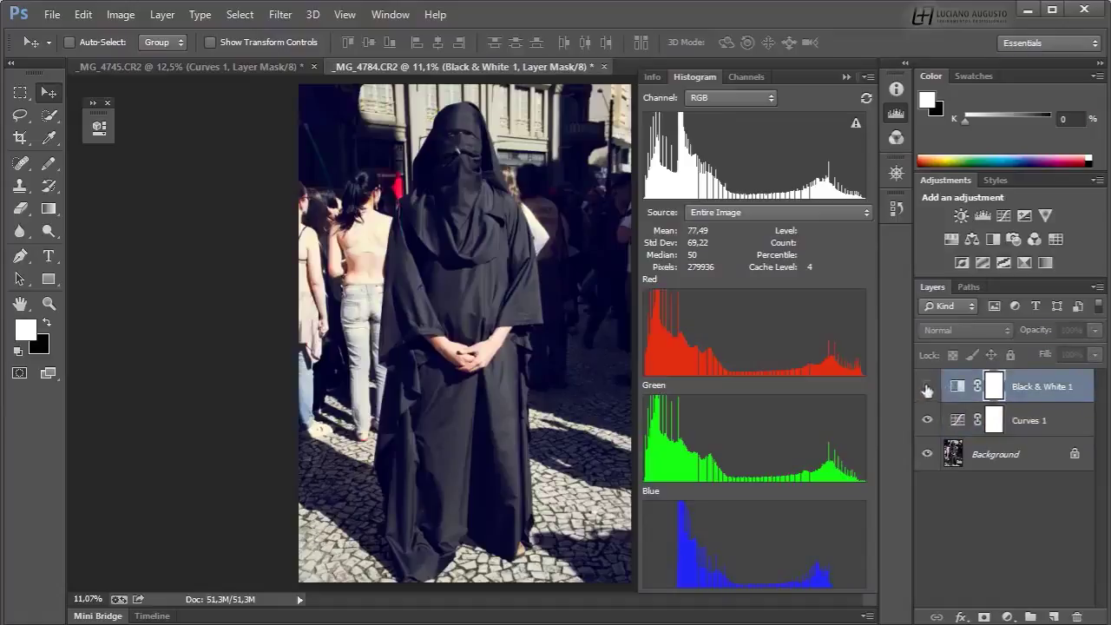
pyautogui.click(927, 386)
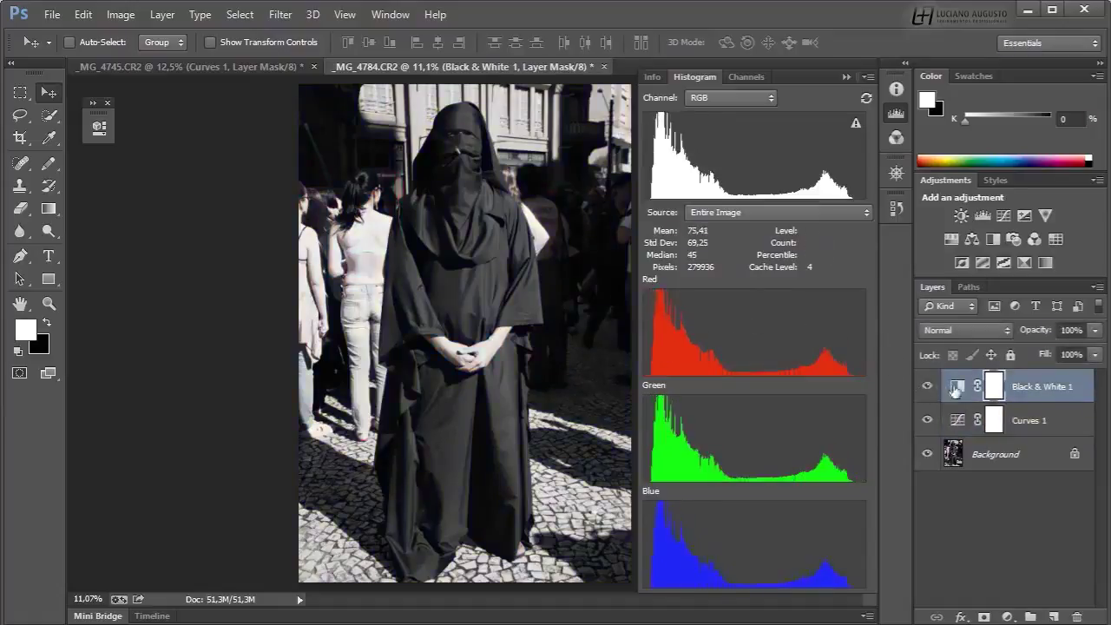